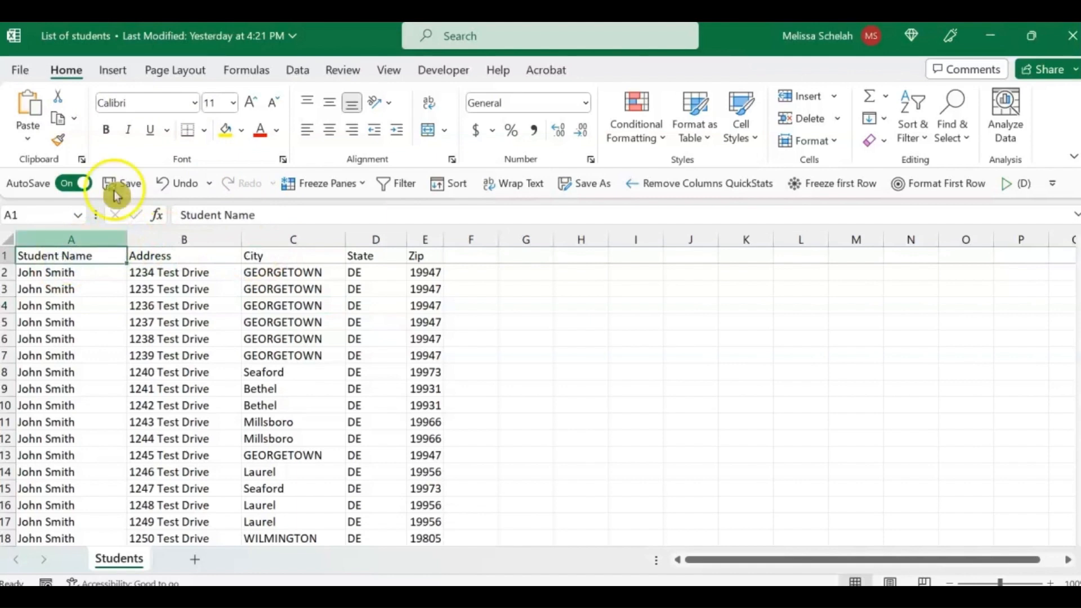
Step: Convert the student list in $A$1:$E$80 into a table with headers
click(121, 71)
click(149, 116)
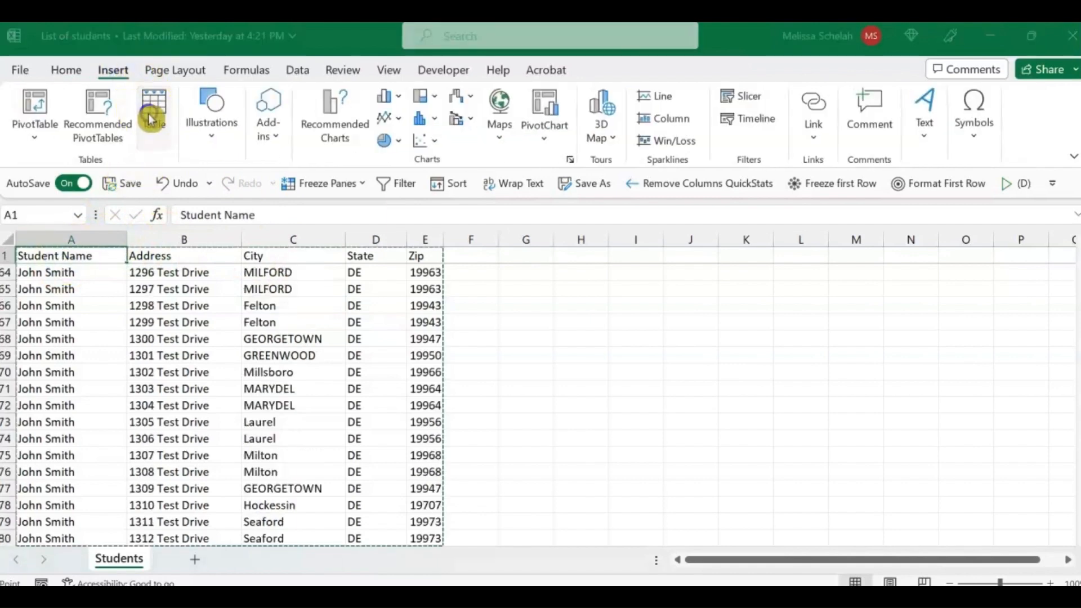
scroll(212, 352, down, 1)
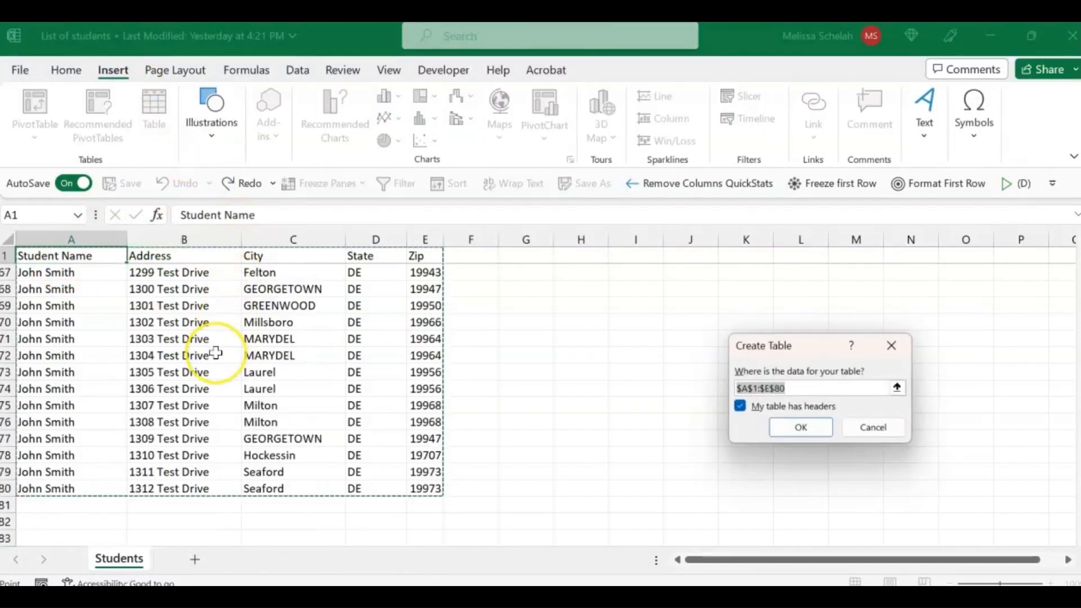
scroll(216, 353, up, 4)
scroll(214, 351, up, 5)
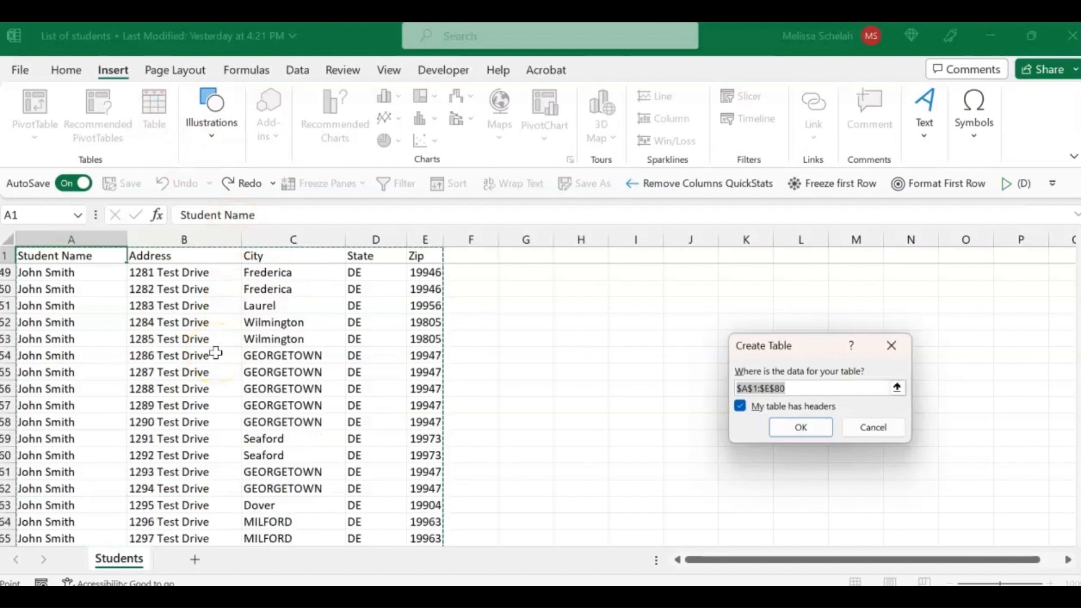
click(772, 429)
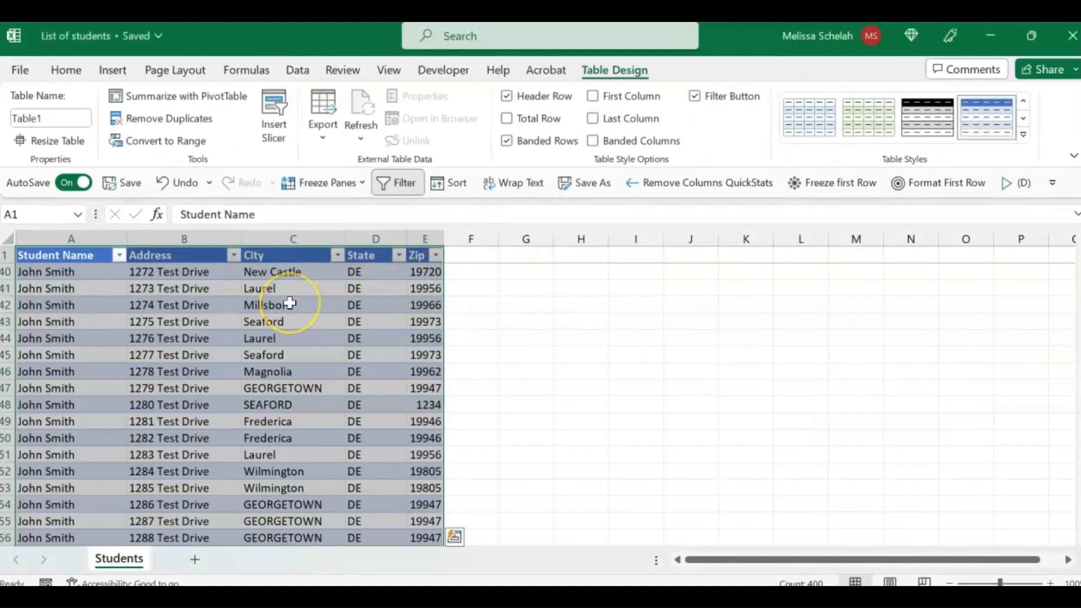
key(Down)
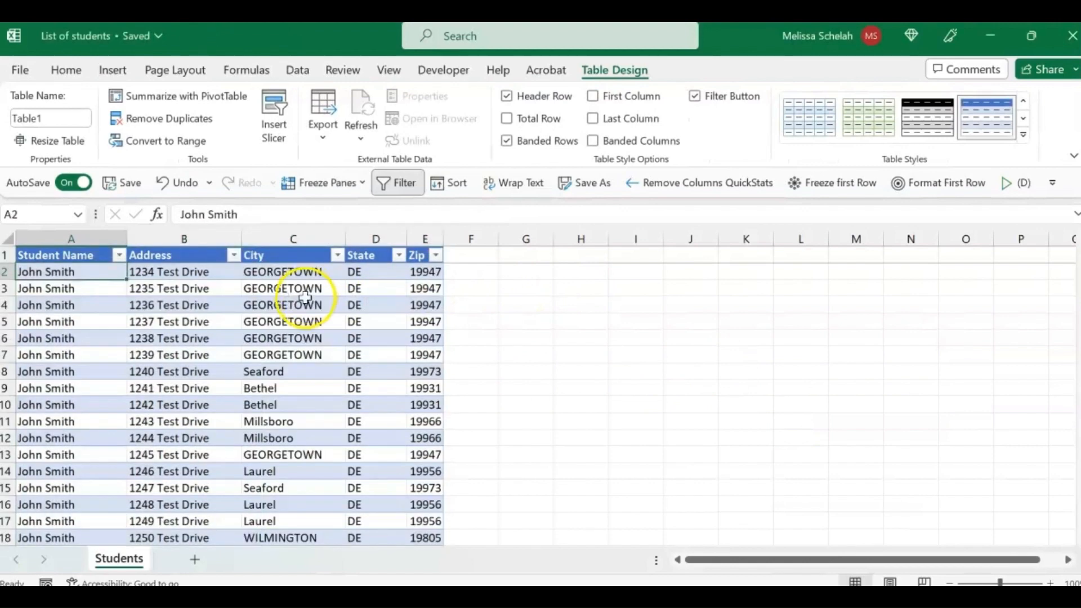
Step: Add a County column to the table in column F and widen it to about the width of the City and Zip columns combined
click(466, 254)
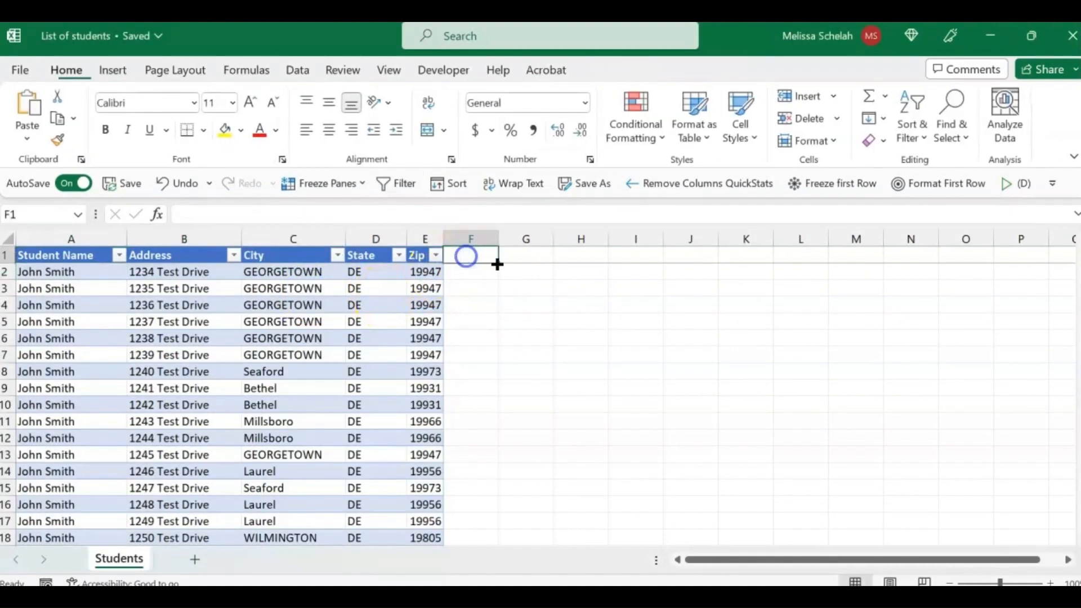
text(County)
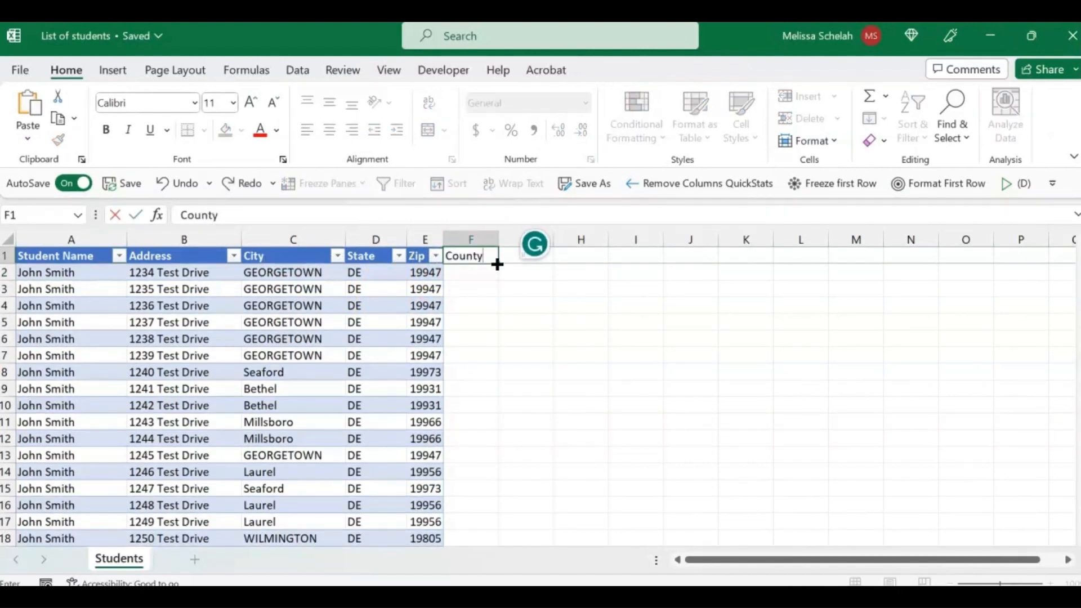
key(Return)
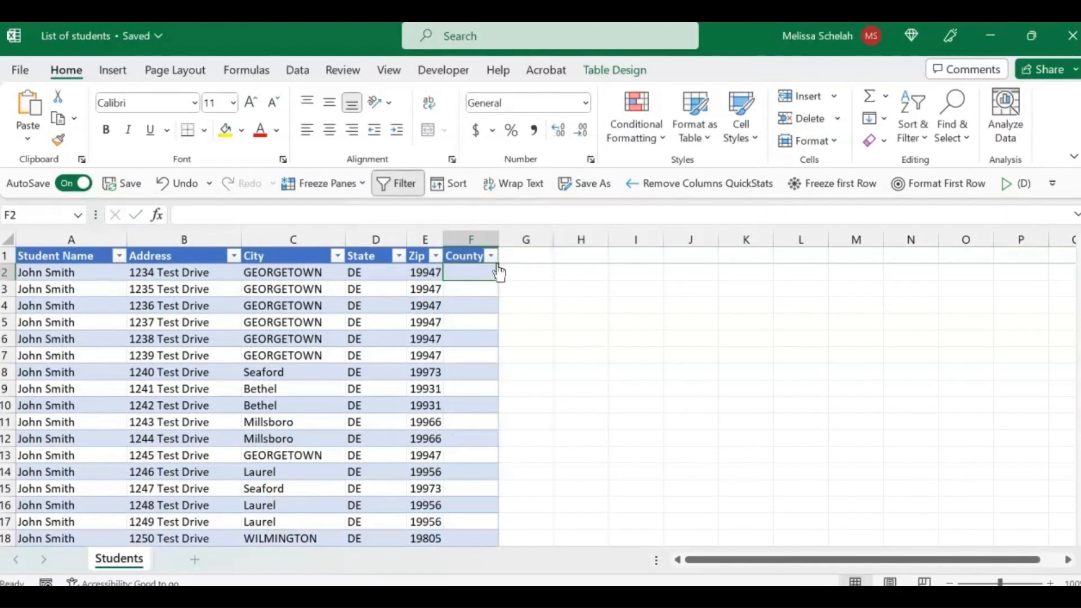
drag(499, 239, 591, 242)
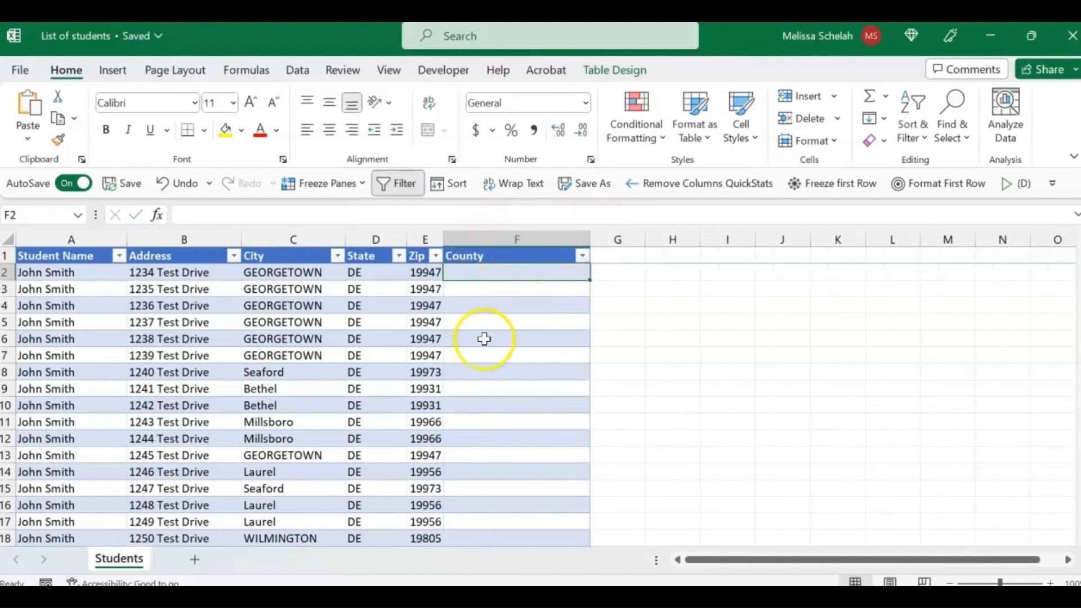
click(431, 272)
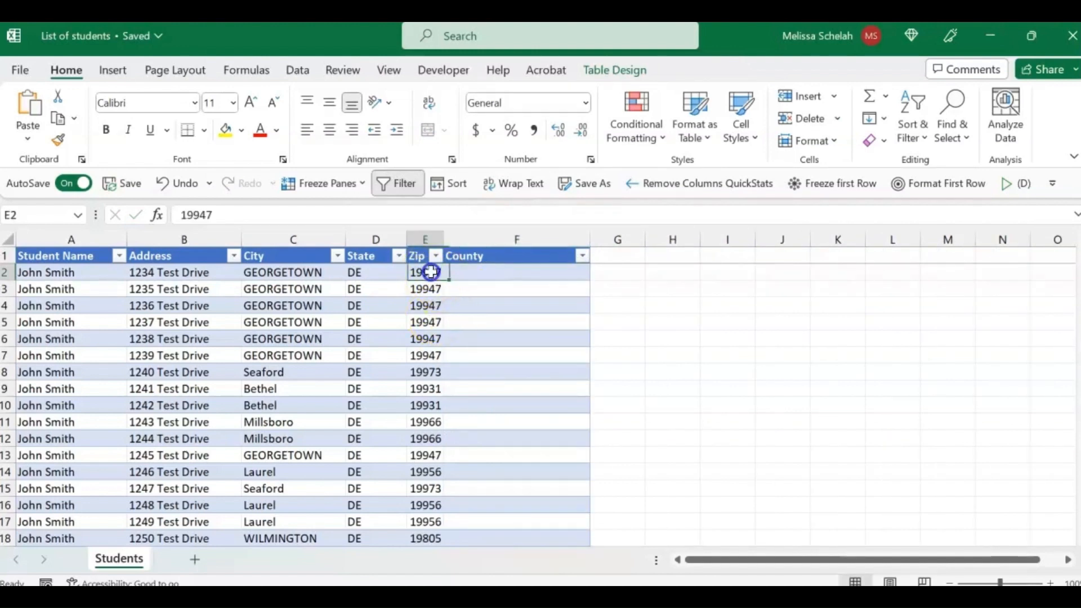
click(422, 273)
click(421, 273)
Step: Switch to the browser, search Google for "zip code database" and review the download editions on the unitedstateszipcodes.org ZIP Code Database page
key(alt+Tab)
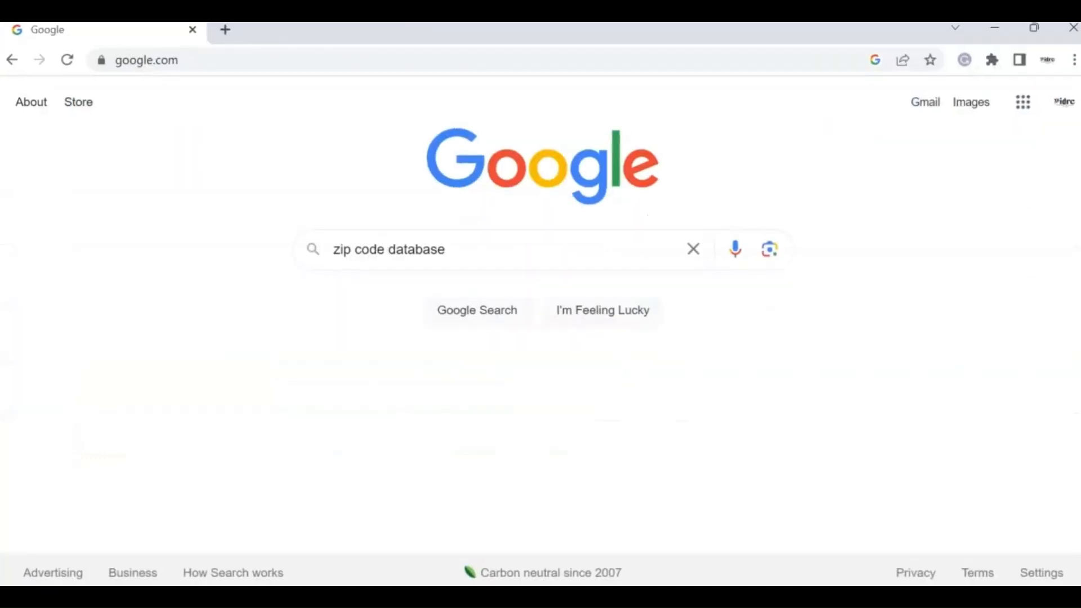
click(476, 249)
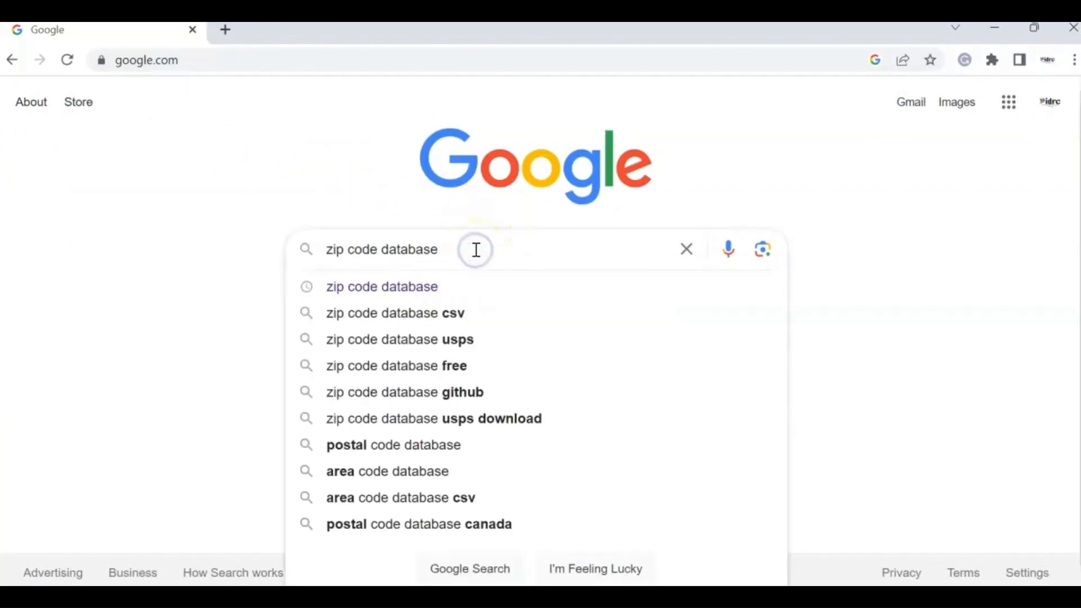
key(Return)
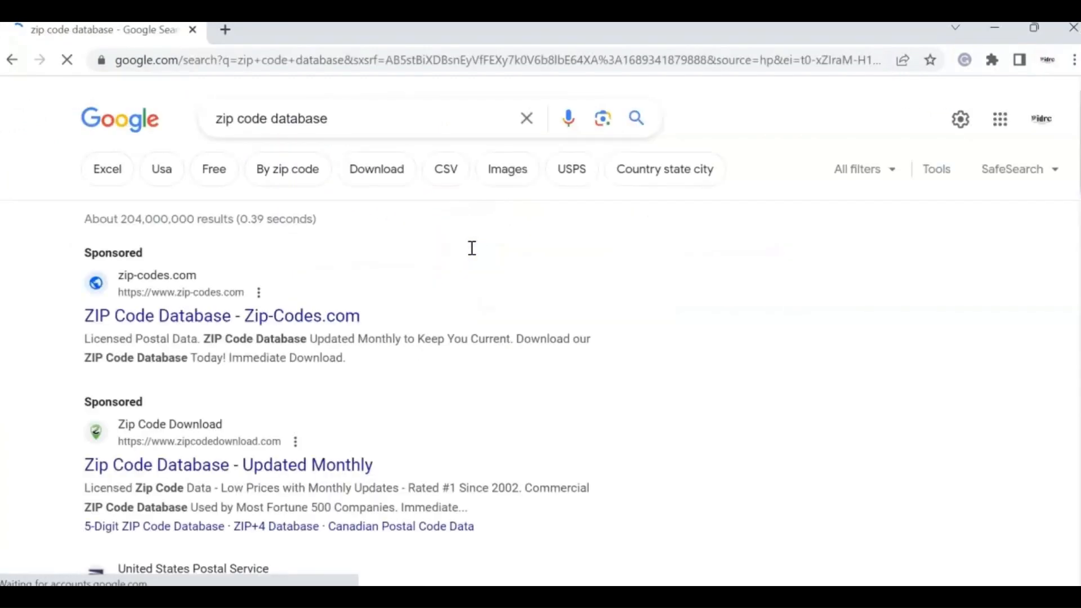
scroll(596, 374, down, 4)
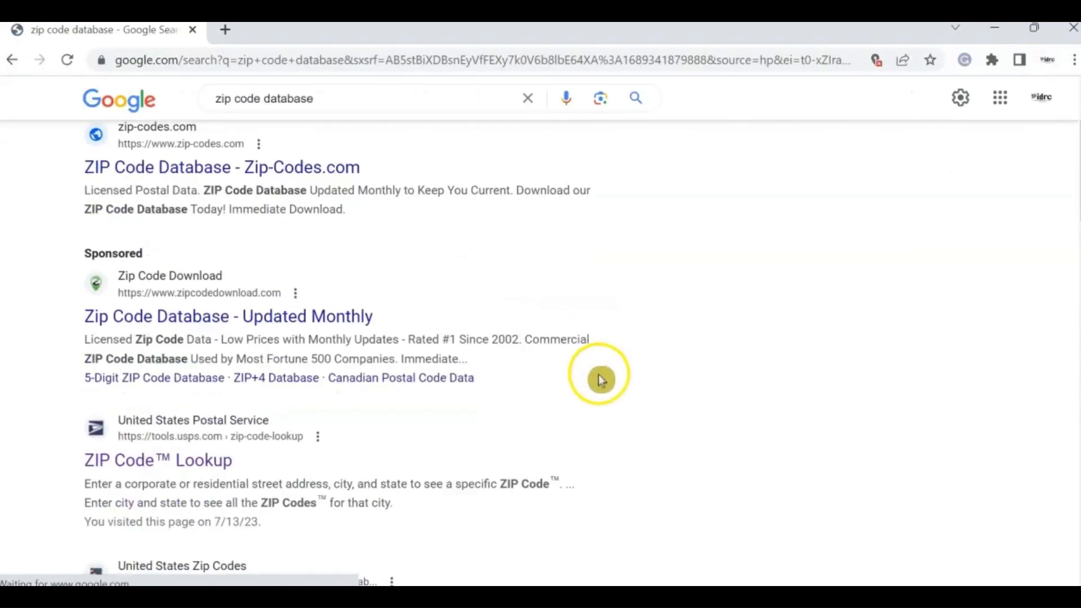
scroll(645, 399, down, 2)
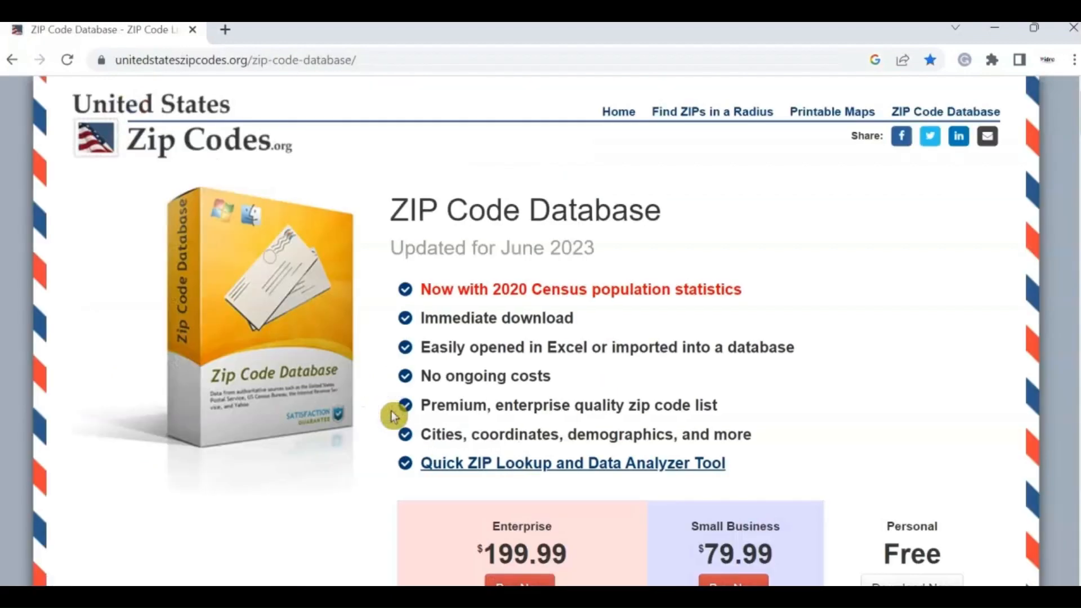
scroll(313, 369, down, 5)
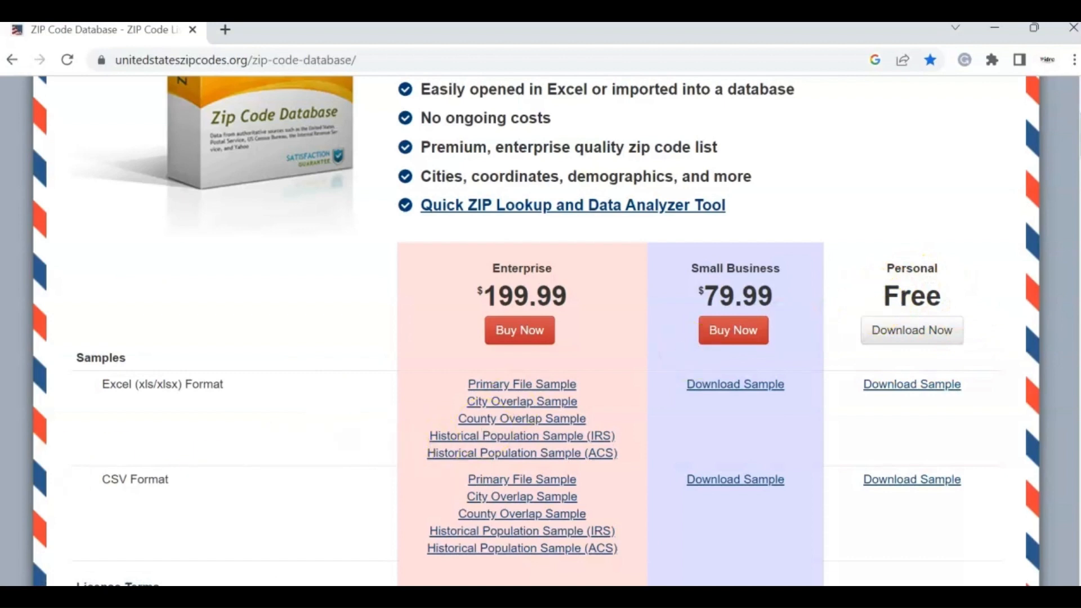
Step: Switch to the zip_code_database_july_2023 workbook in Excel and examine the full data sheet
key(alt+Tab)
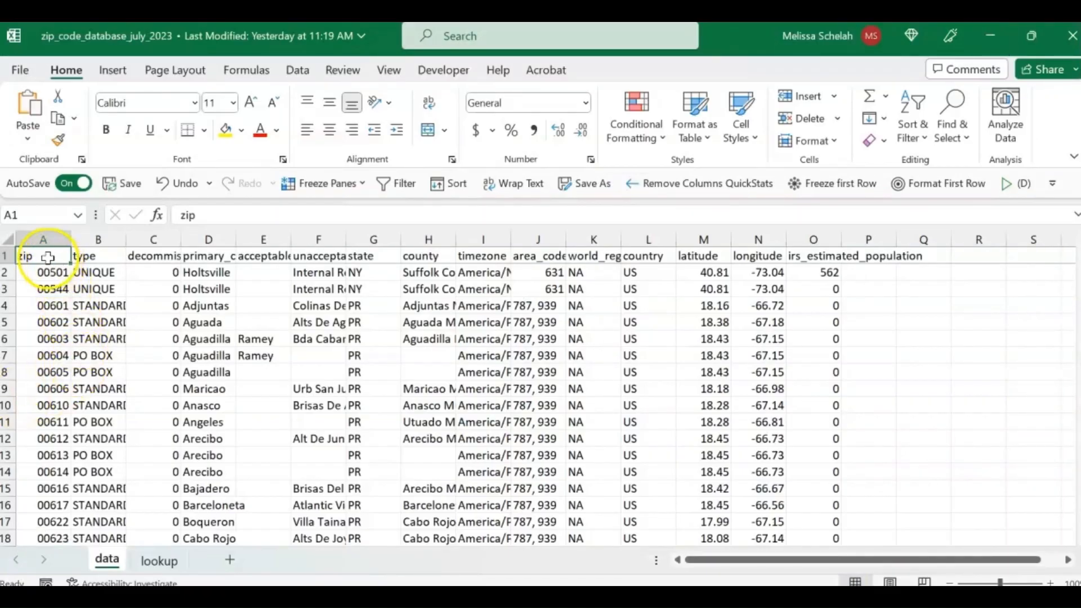
click(5, 241)
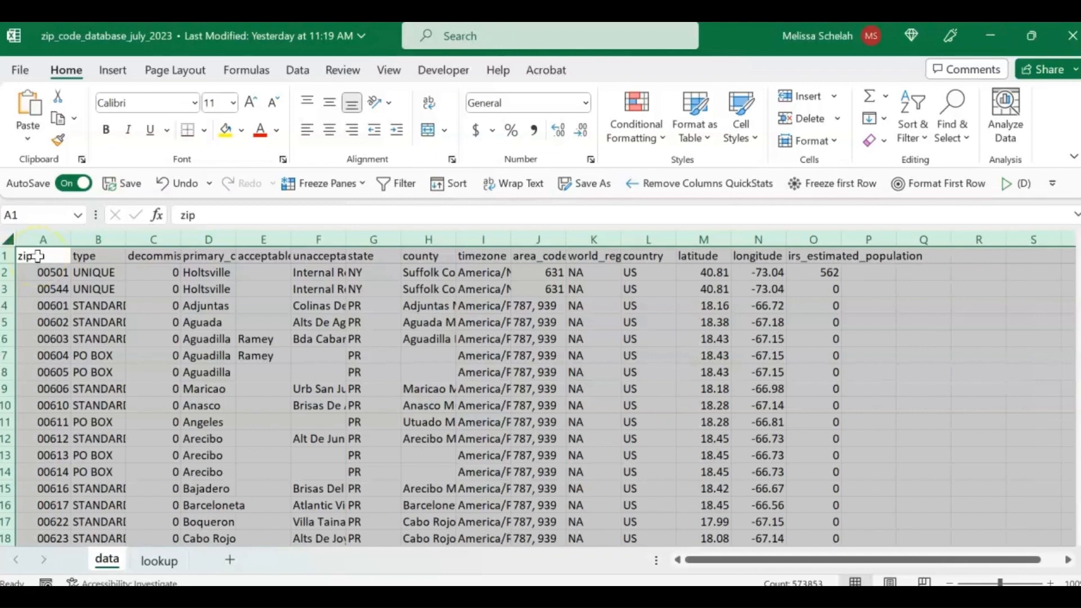
click(37, 256)
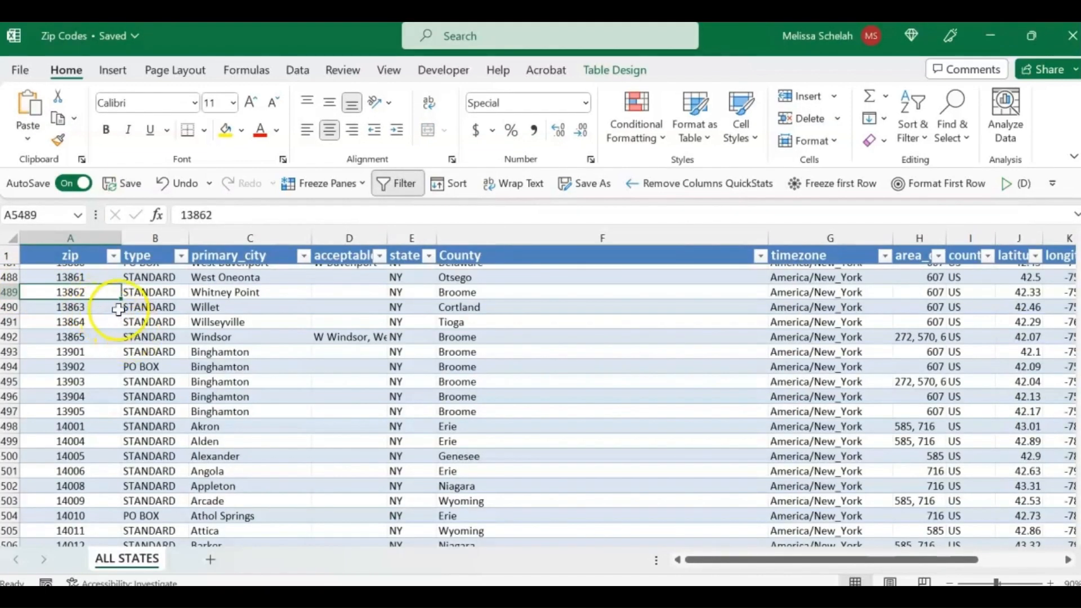
Step: In the Zip Codes workbook, return to the start of the ALL STATES sheet and review the zip, primary_city, state and County columns
click(94, 304)
key(ctrl+Home)
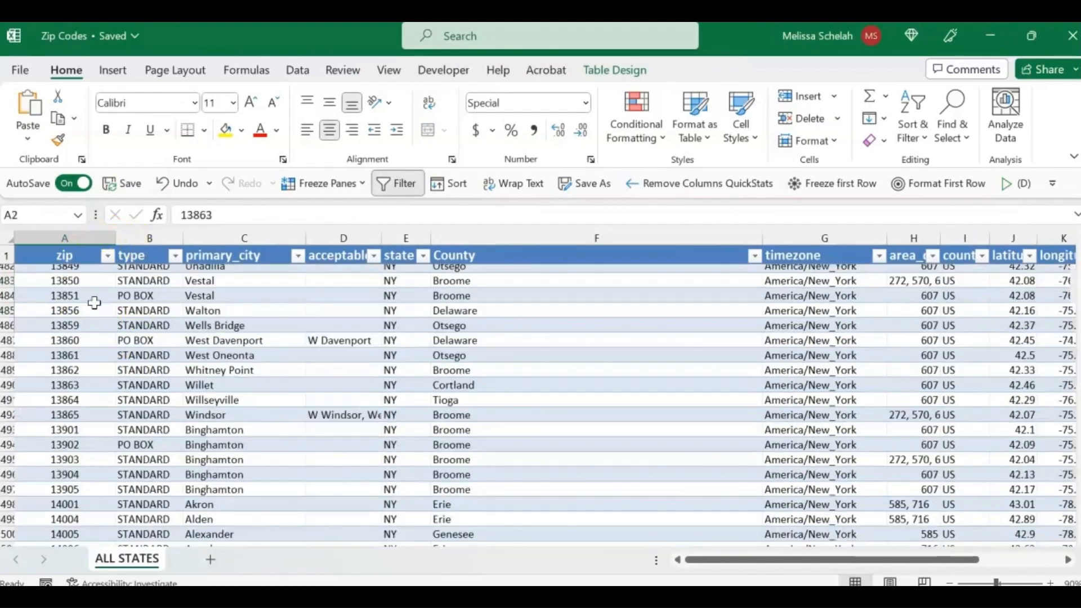
click(77, 236)
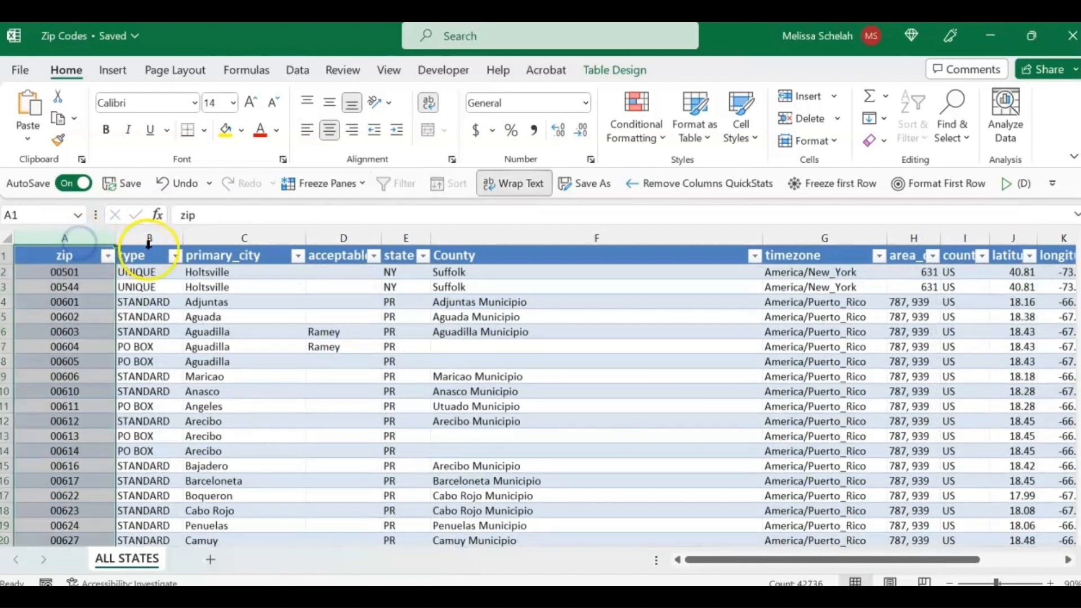
click(233, 238)
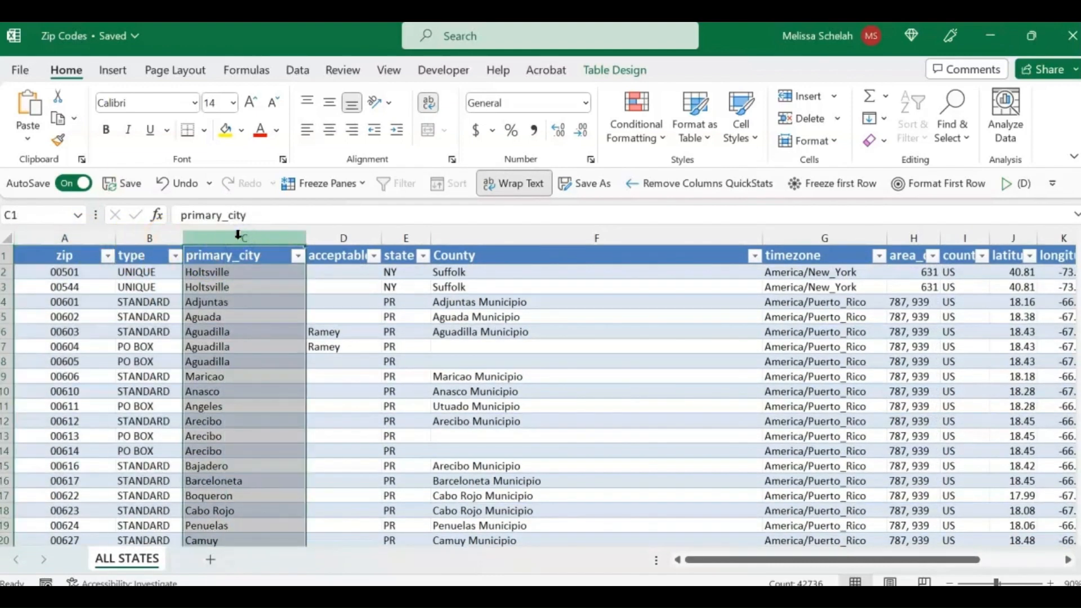
click(407, 238)
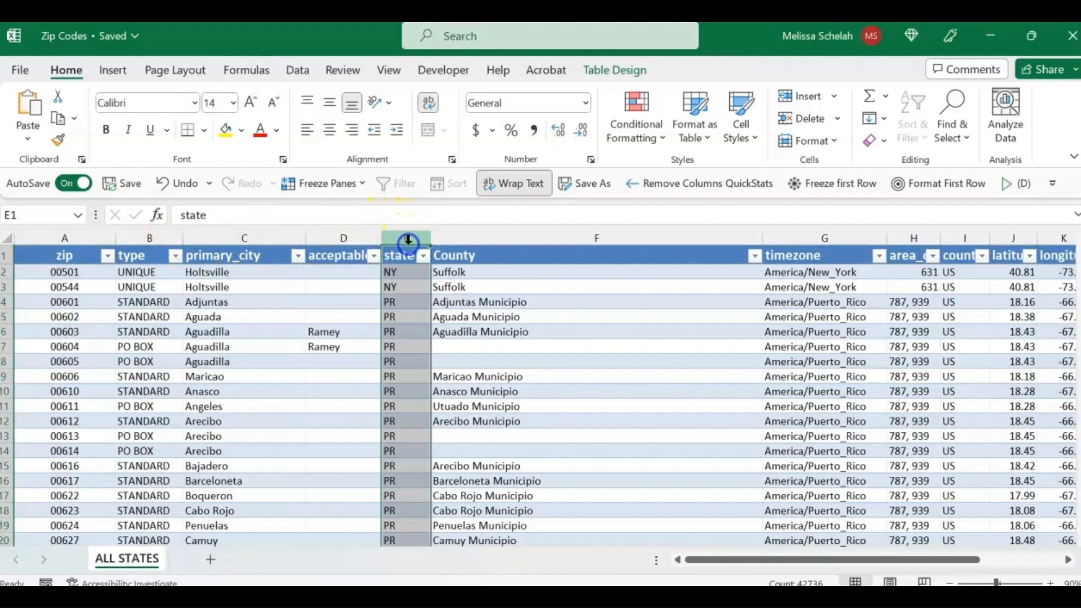
click(494, 235)
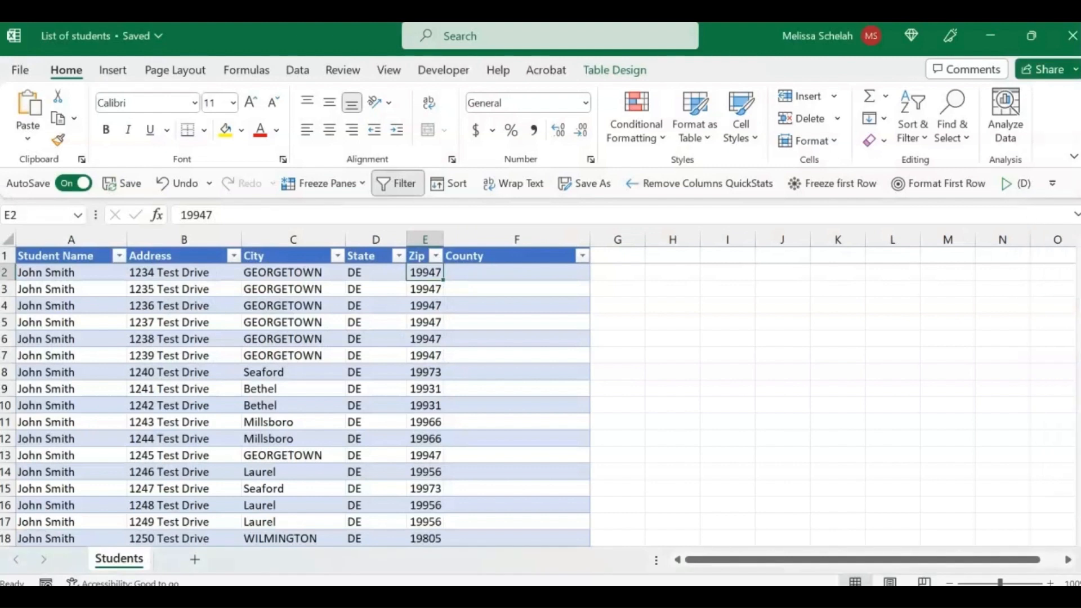
Step: In the List of students workbook, start an XLOOKUP formula in cell F2 with the row's Zip as the lookup value
click(522, 273)
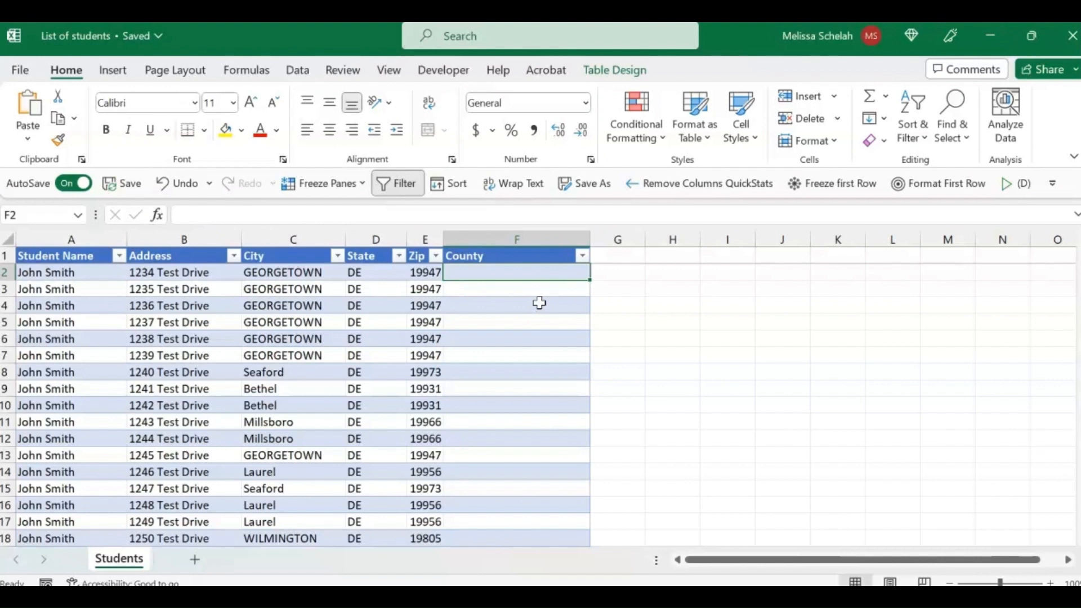
text(=xloo)
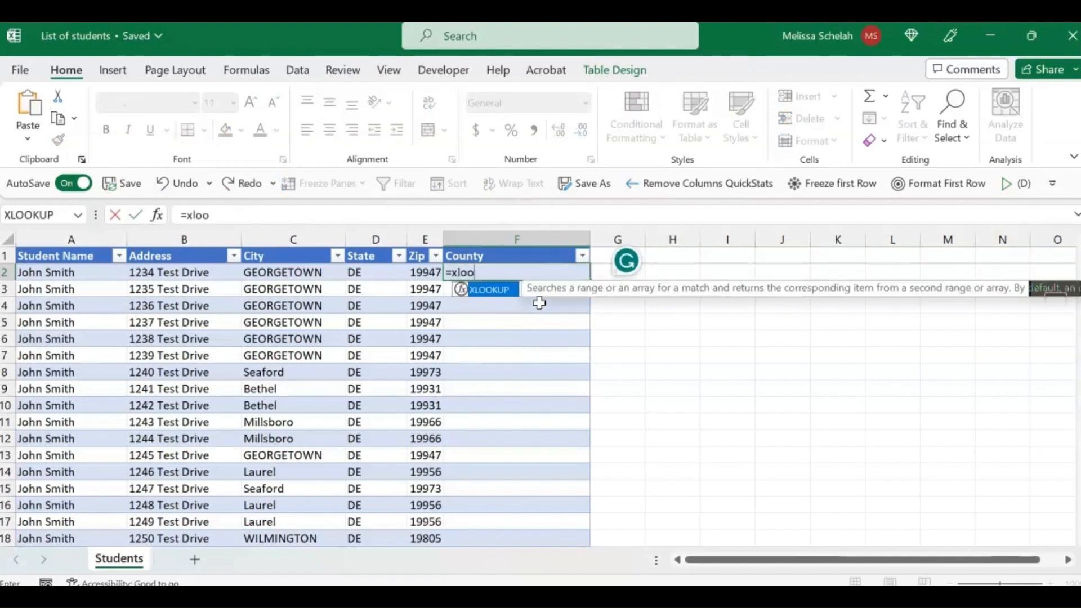
text(kup()
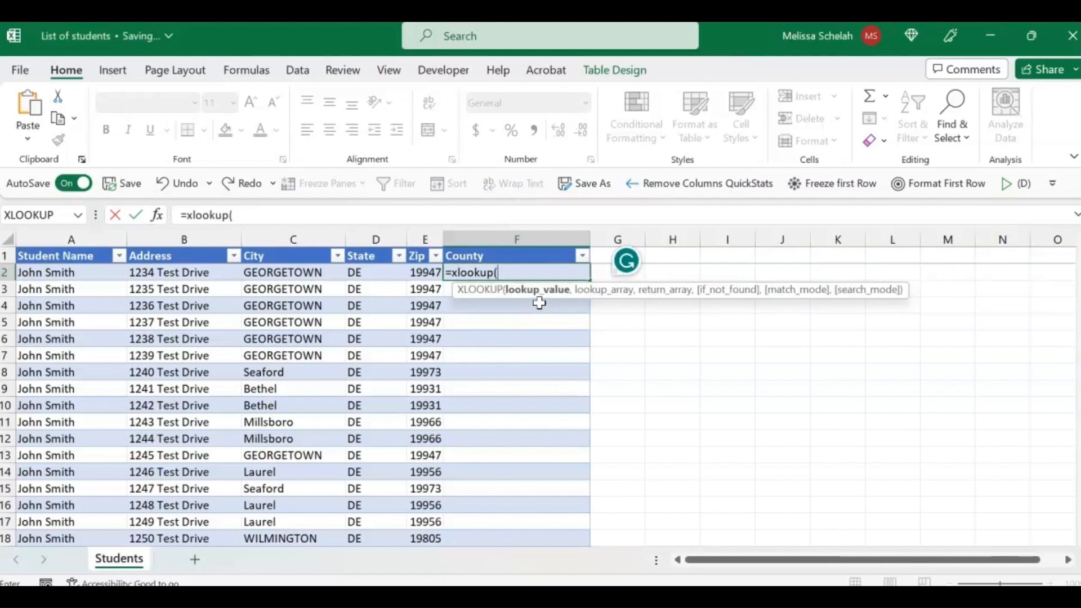
click(426, 272)
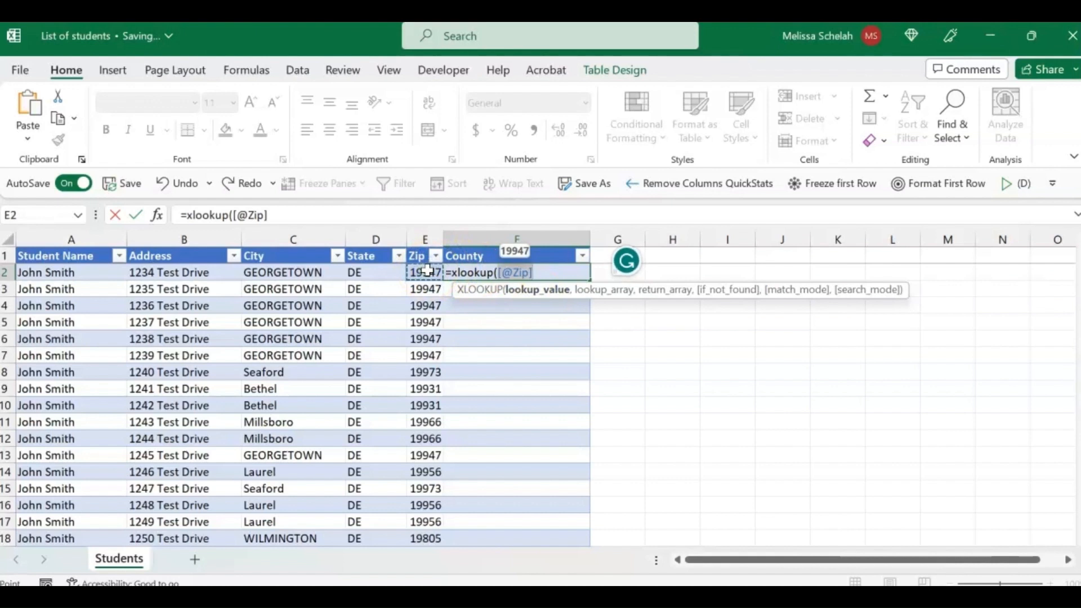
text(,)
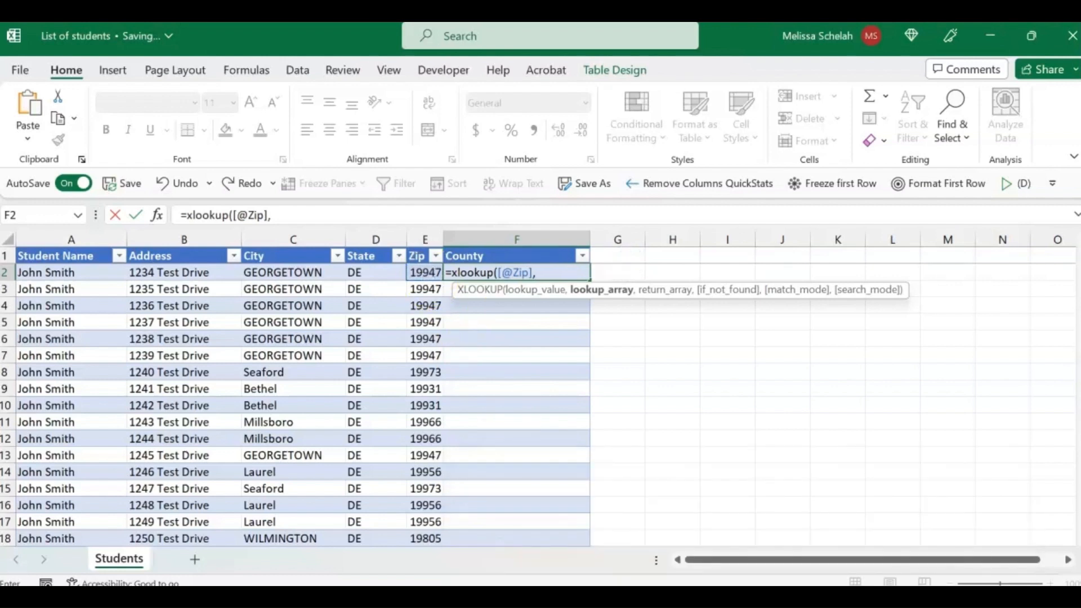
Step: Complete the XLOOKUP with column A of the Zip Codes workbook's ALL STATES sheet as lookup array and column F as return array
mouse_move(734, 596)
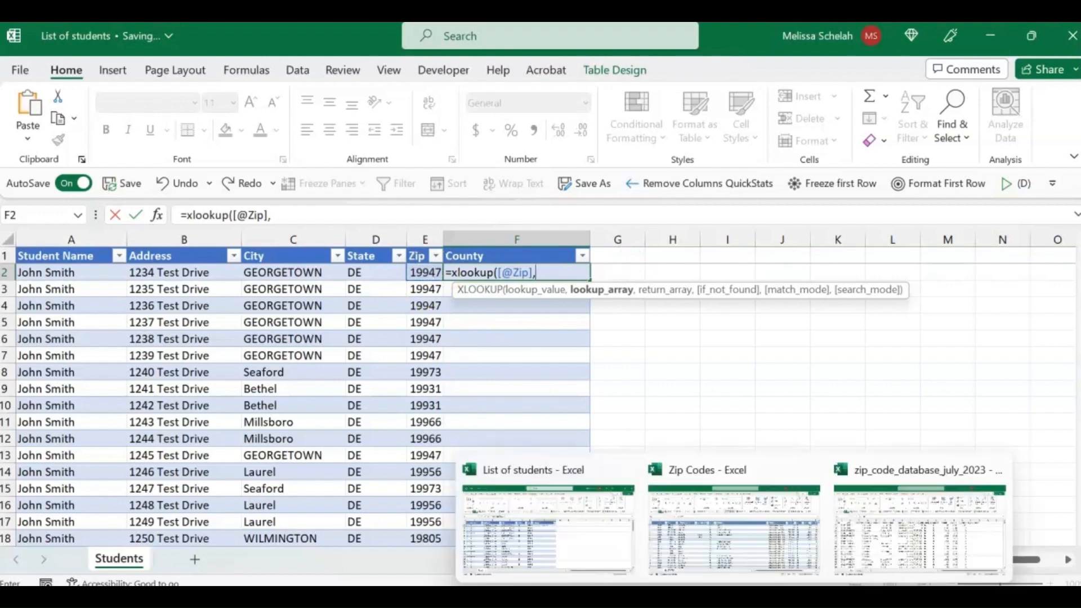
click(726, 560)
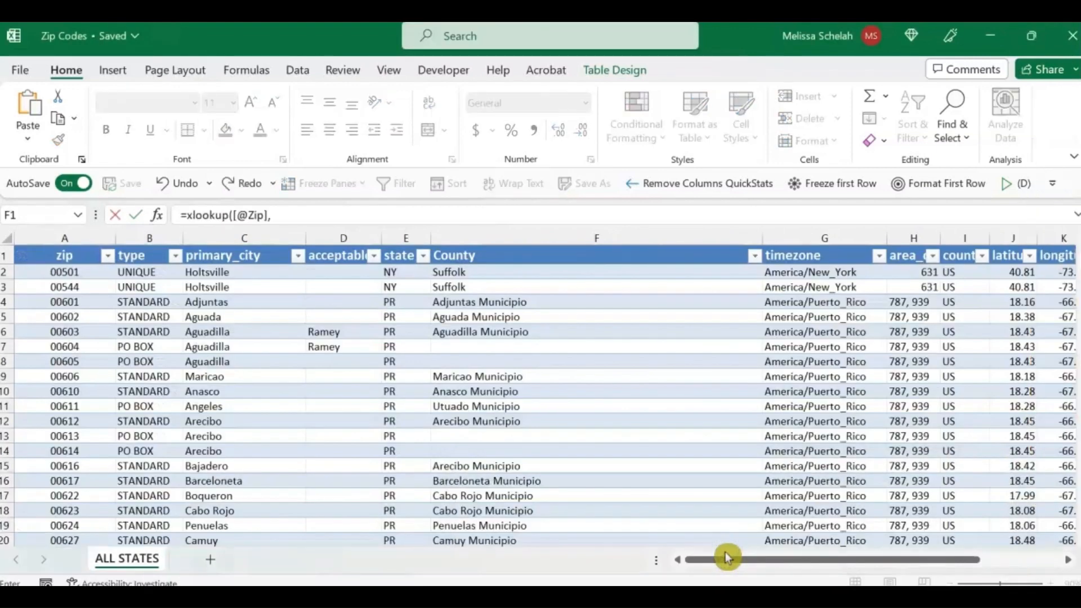
click(80, 233)
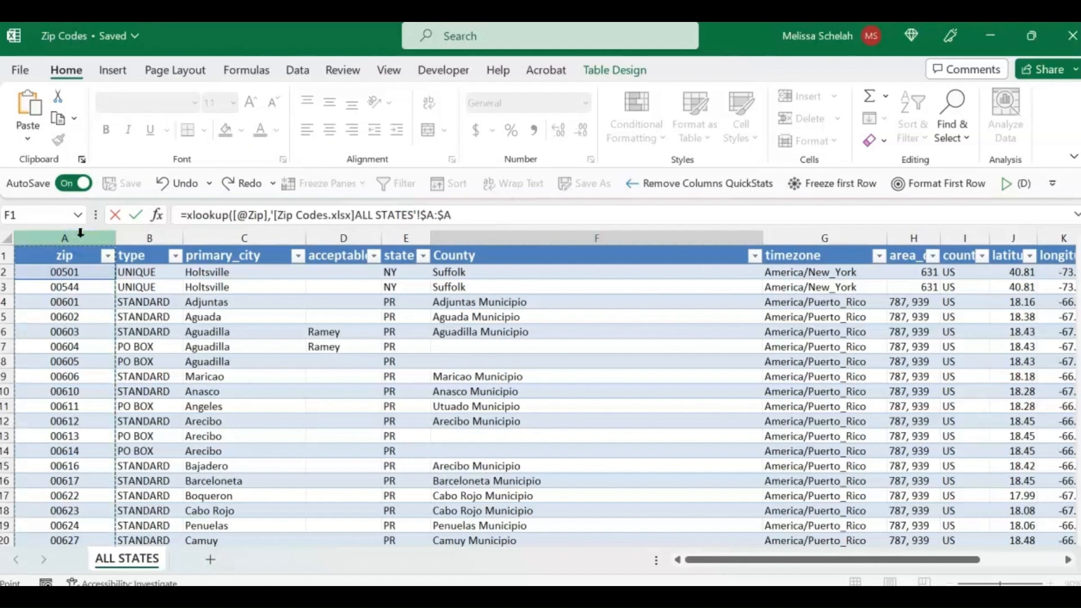
text(,)
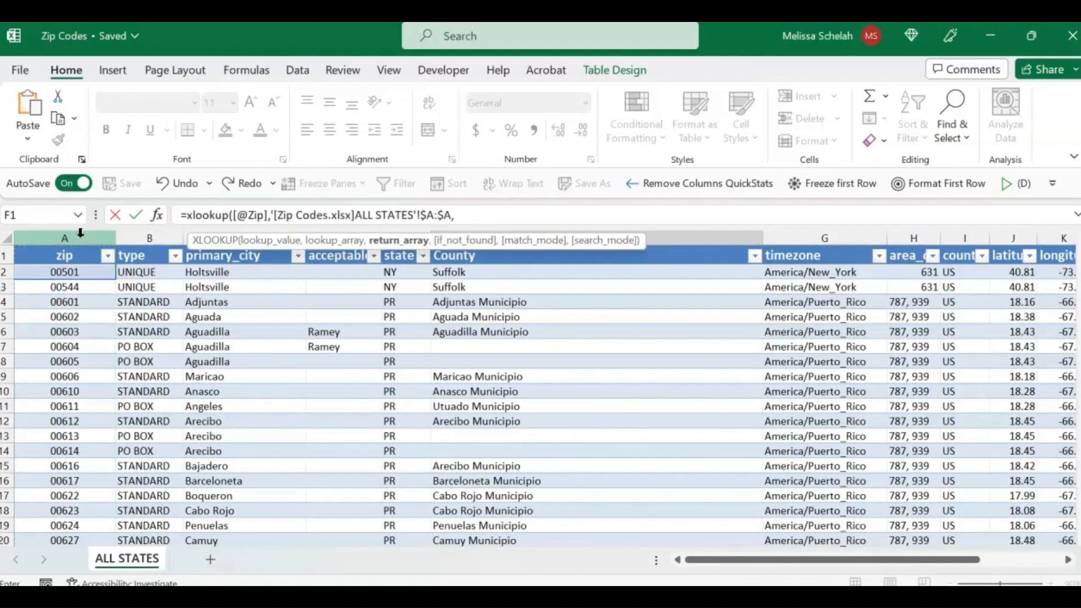
click(685, 234)
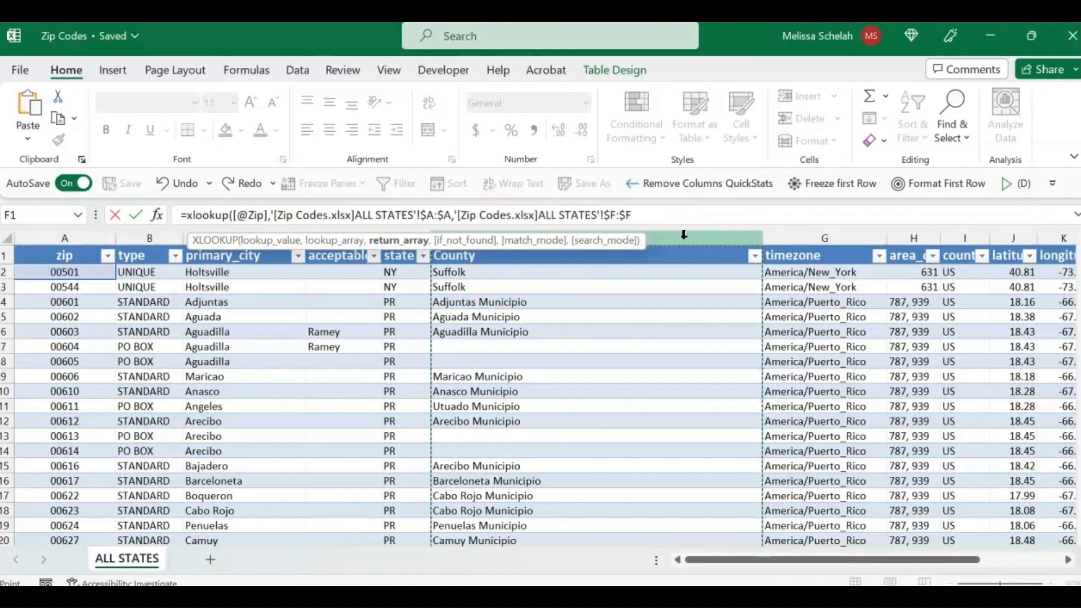
key(Return)
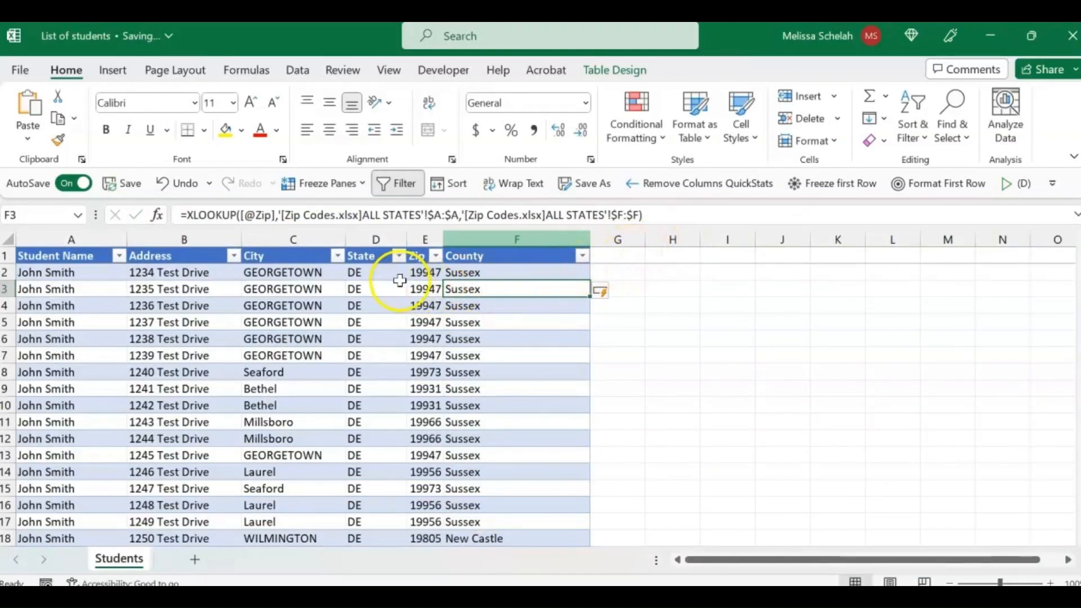
Step: Review the XLOOKUP formula in F2 and compare the Zip and County values down the student list
click(425, 272)
click(461, 272)
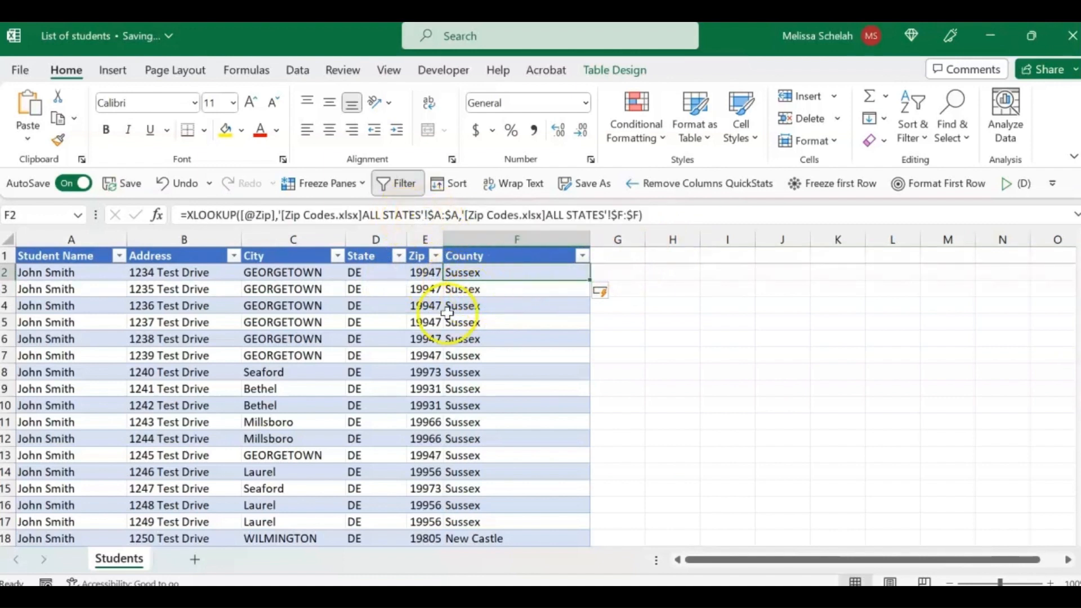
scroll(518, 450, down, 1)
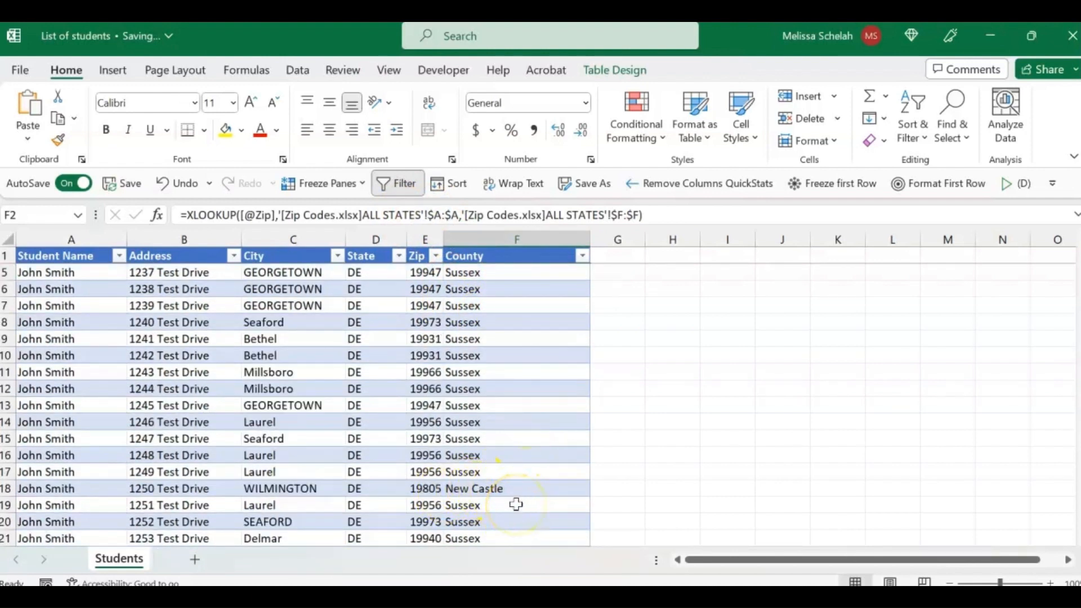
scroll(515, 504, up, 1)
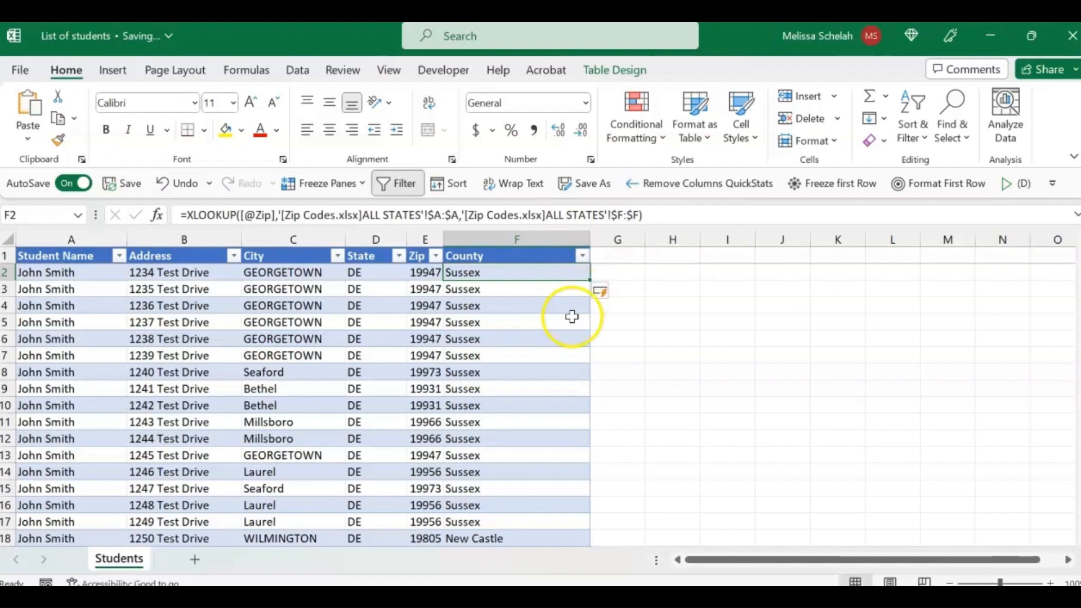
Step: Filter the County column to show only #N/A and inspect the address and city of the remaining row
click(584, 256)
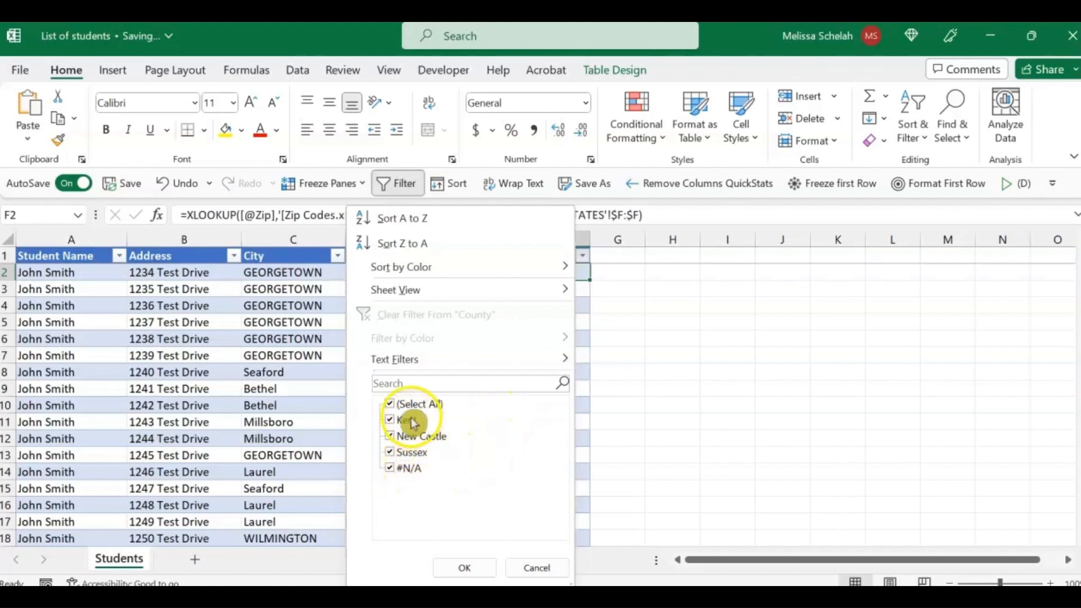
click(389, 403)
click(390, 468)
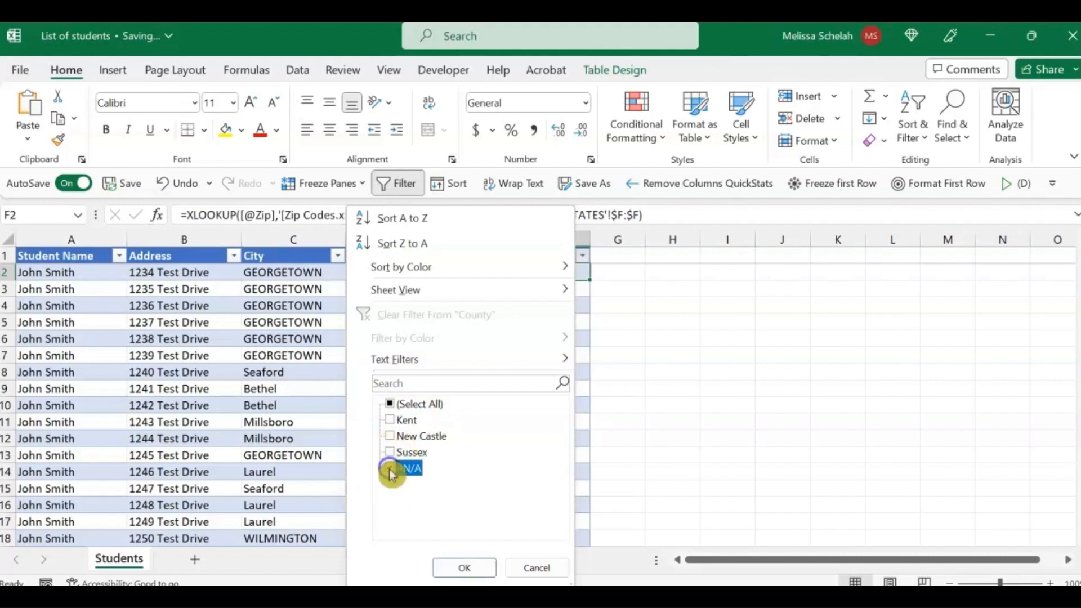
click(449, 573)
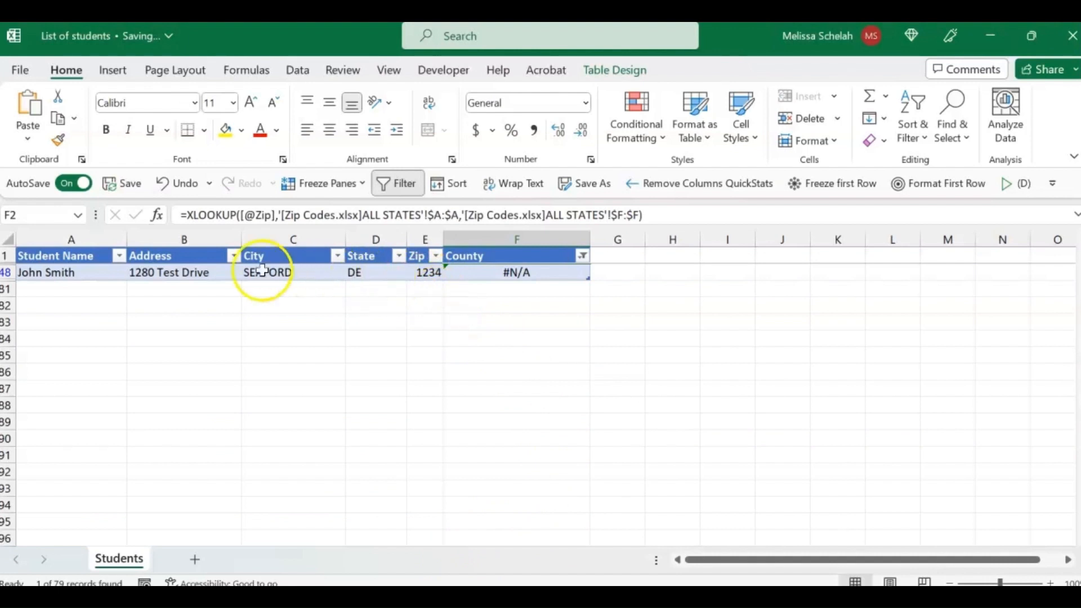
click(209, 274)
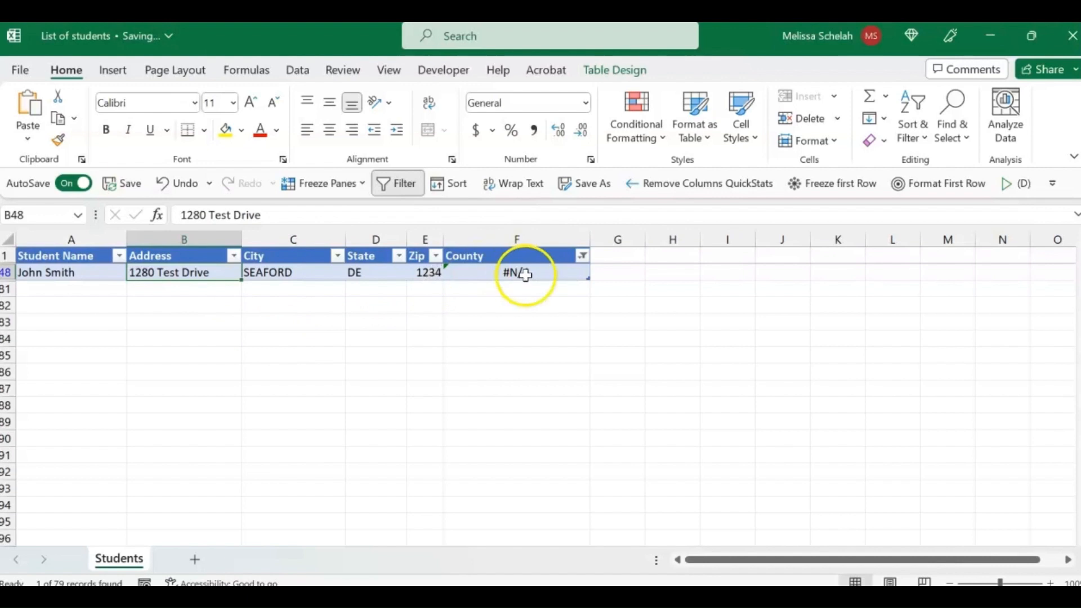
click(285, 270)
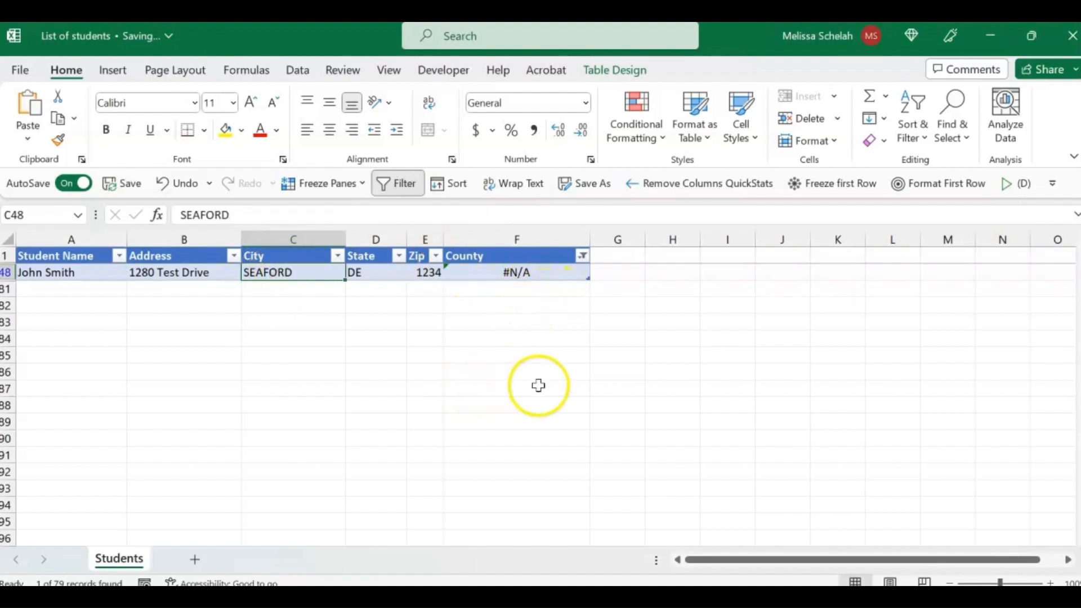
Step: Switch to the Zip Codes workbook and filter the ALL STATES table's state column to DE
mouse_move(734, 598)
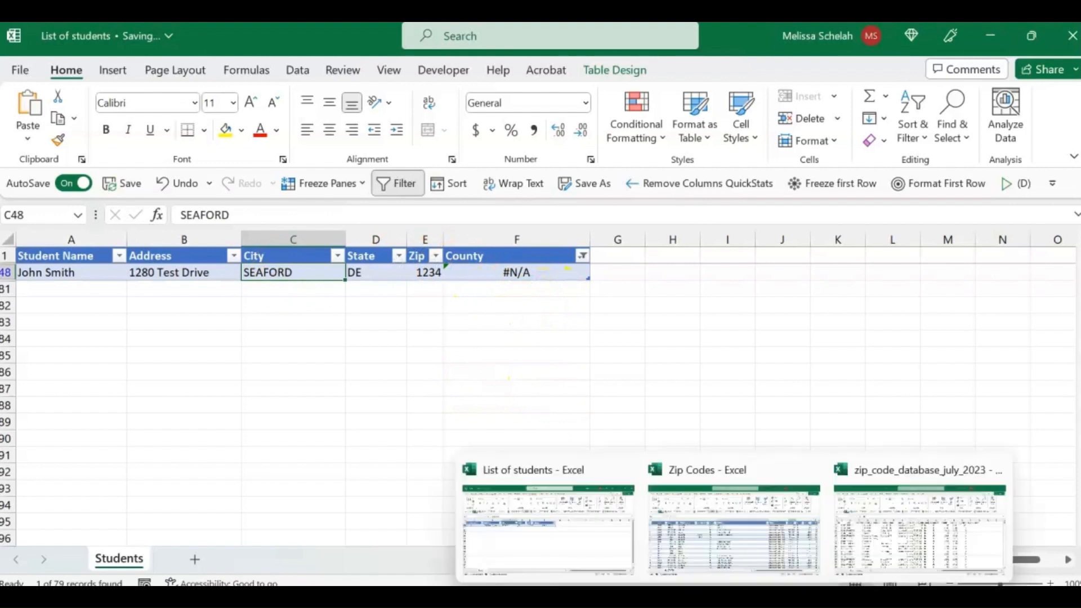
click(720, 561)
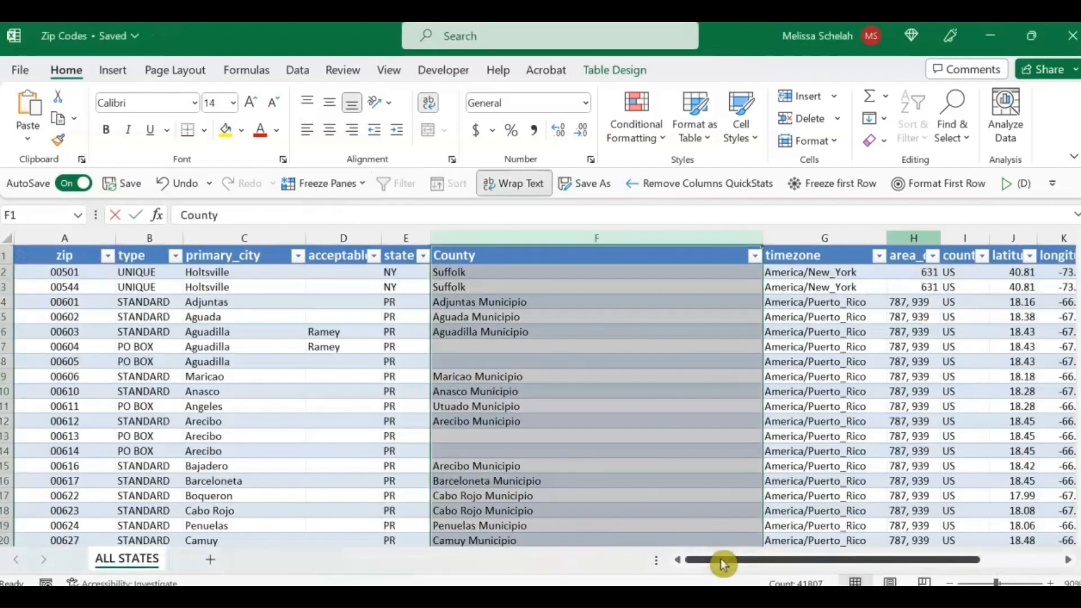
click(628, 393)
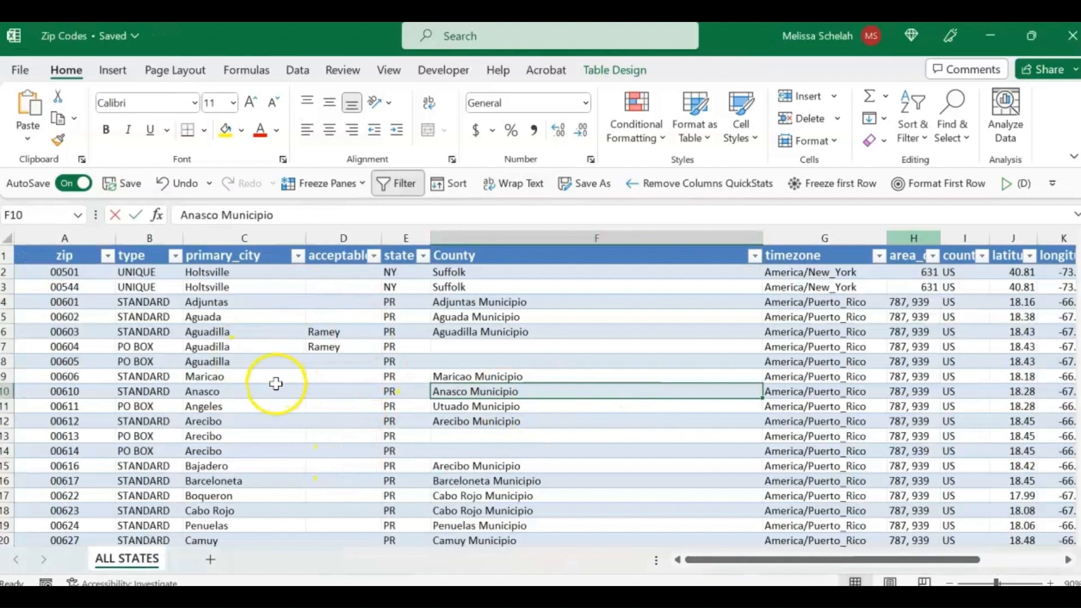
click(248, 238)
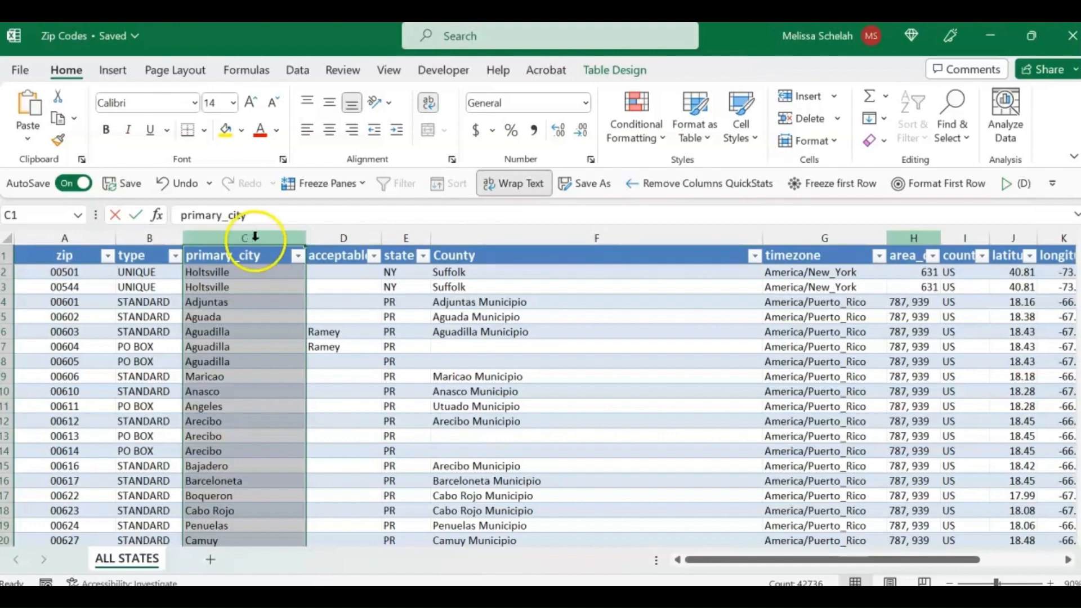
click(425, 258)
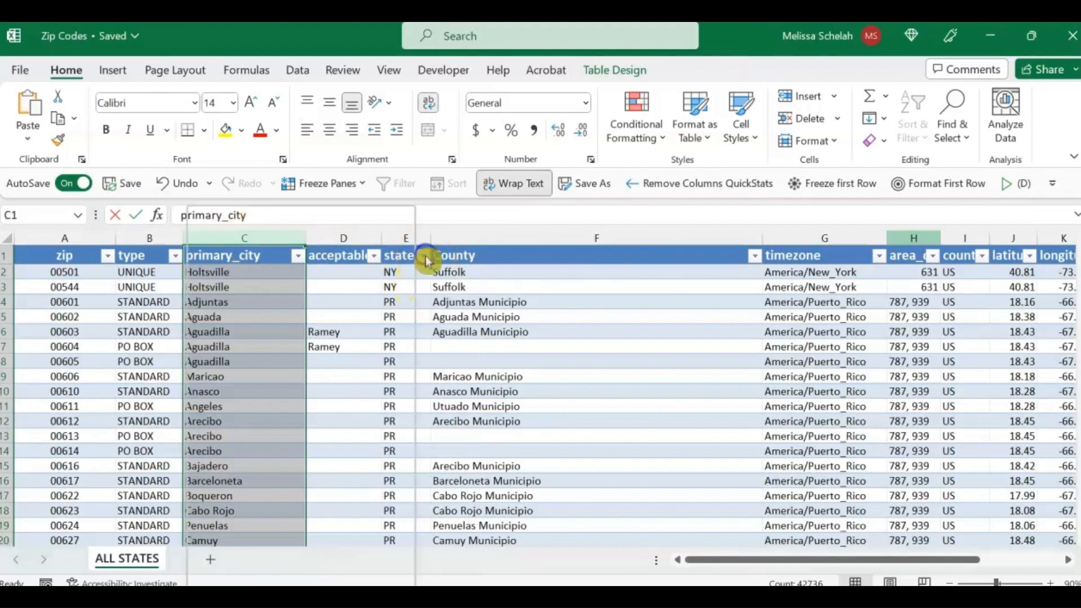
click(244, 386)
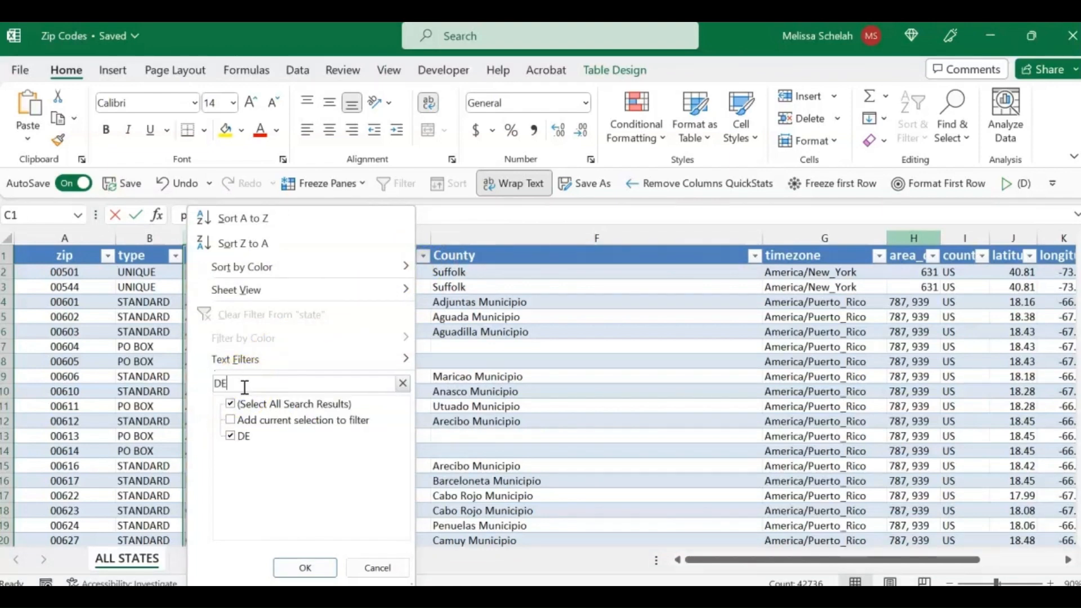
key(Return)
key(ctrl+Home)
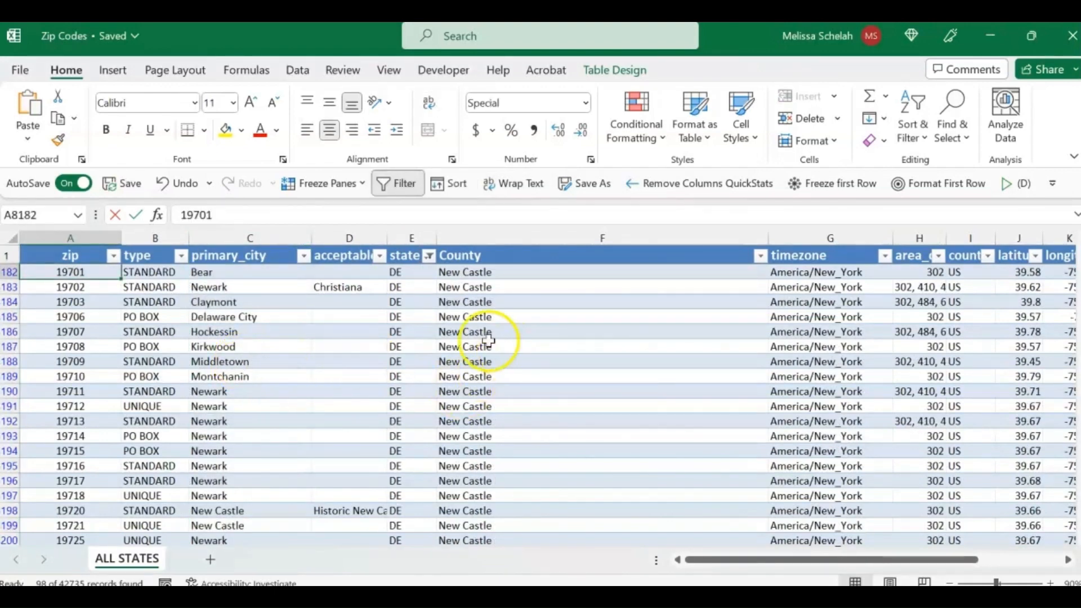
Step: Copy all filtered DE rows from ALL STATES and paste them into a new sheet starting at A2
click(8, 272)
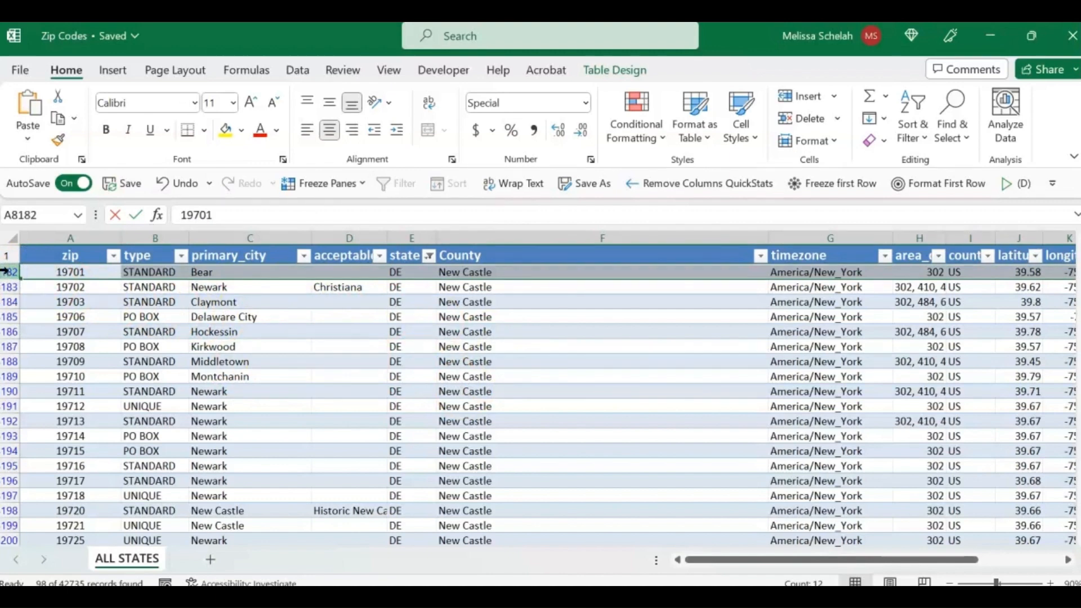
key(ctrl+shift+Down)
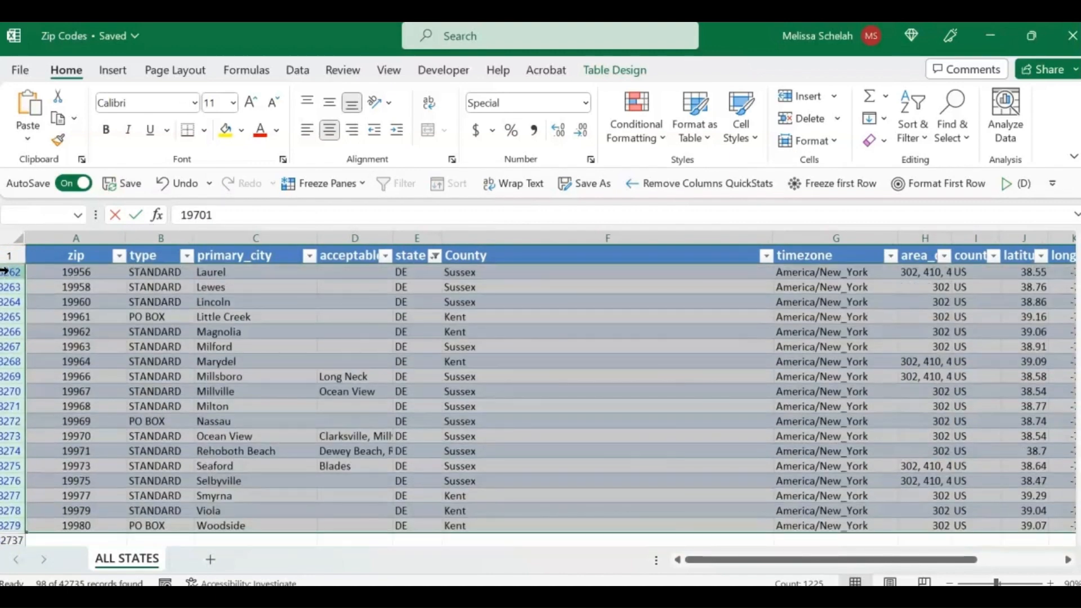
key(ctrl+c)
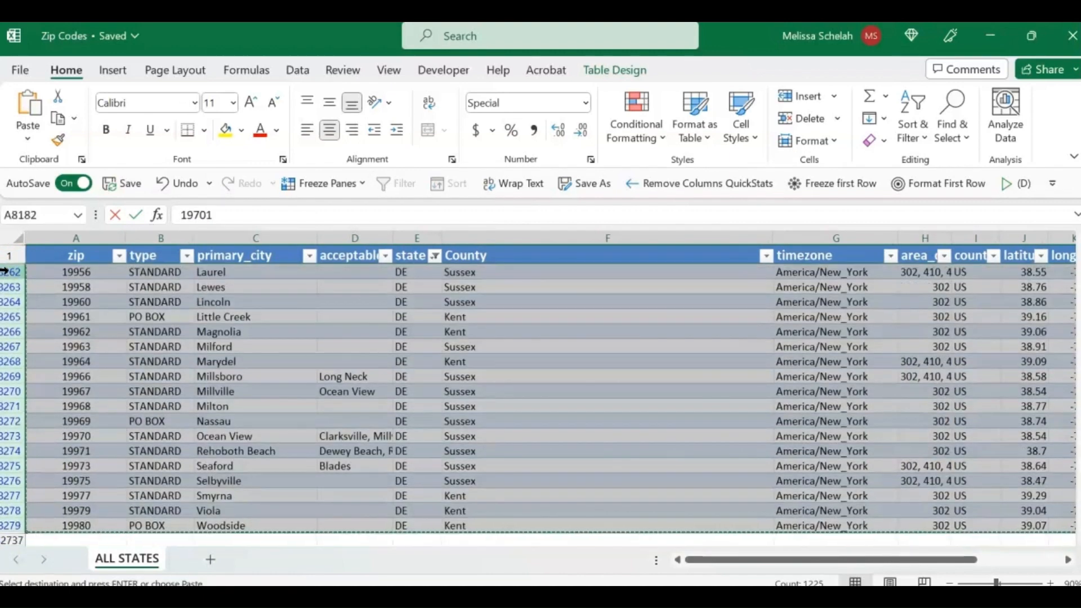
click(210, 563)
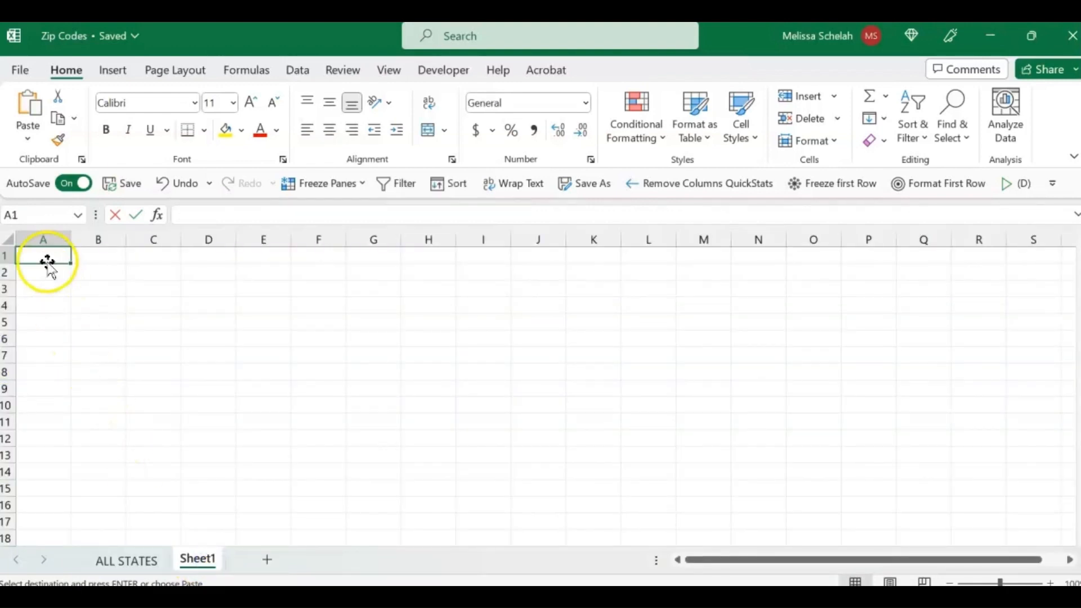
click(43, 274)
key(ctrl+v)
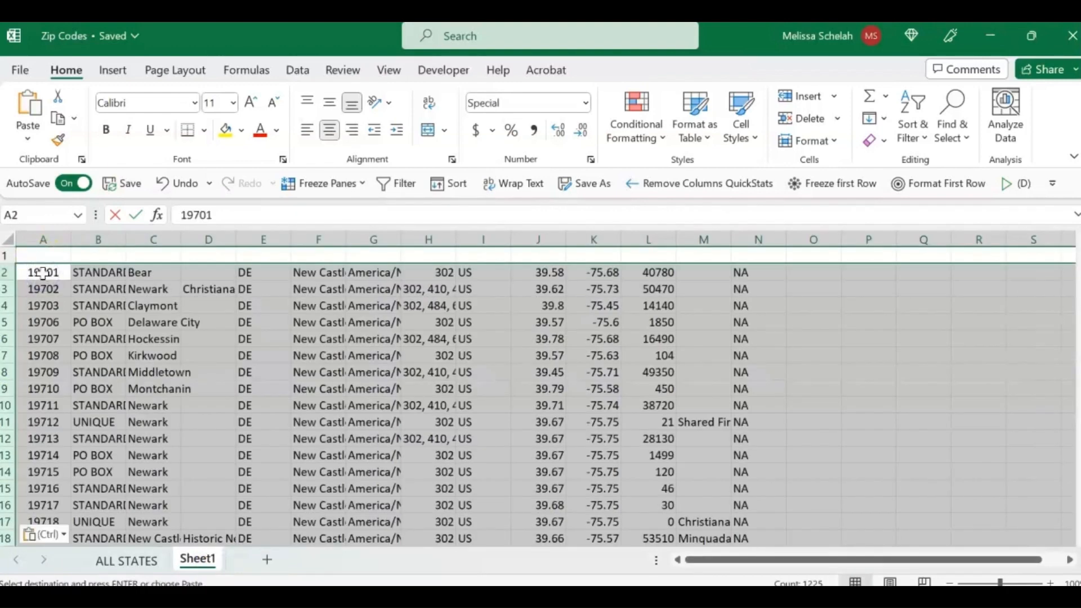
Step: Copy the header row from ALL STATES and paste it into row 1 of Sheet1
click(144, 558)
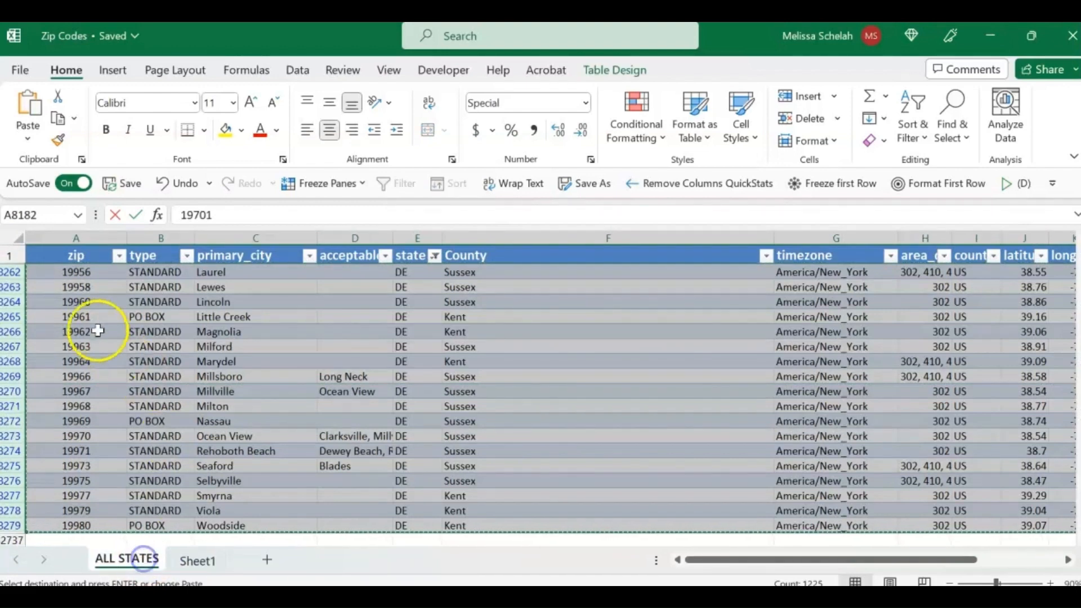
key(Escape)
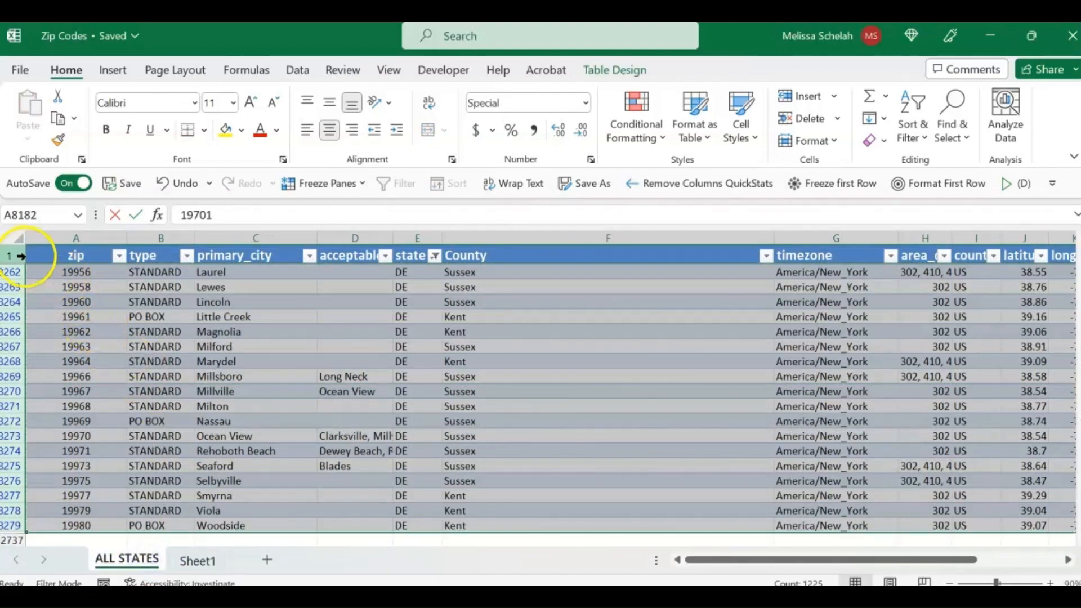
click(19, 255)
key(ctrl+c)
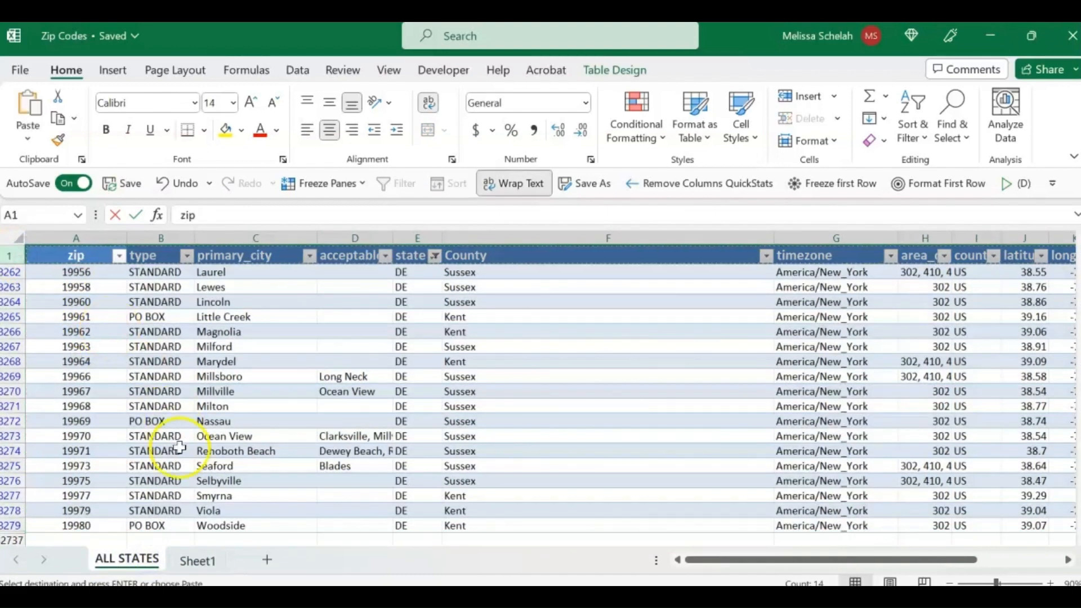
click(189, 560)
click(62, 253)
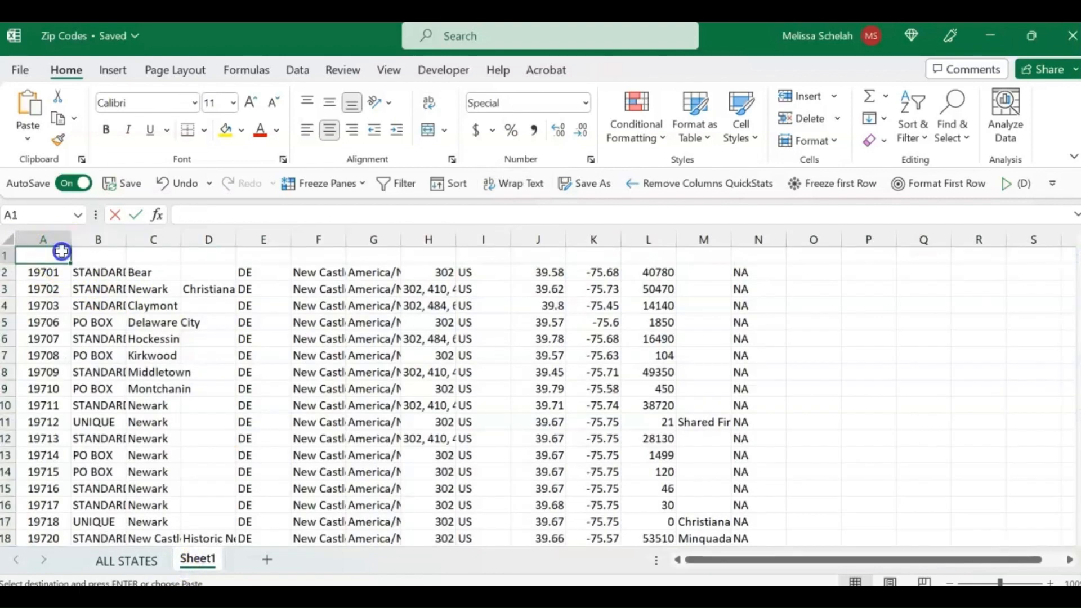
key(ctrl+v)
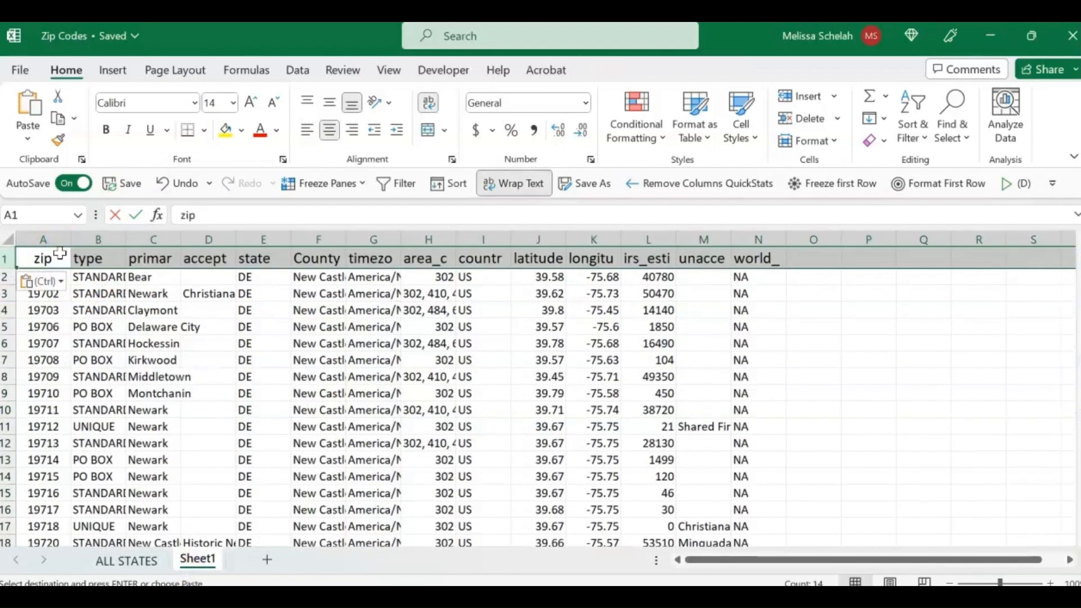
Step: Convert the Sheet1 range A1:N99 into a table with headers and check its state column filter
click(46, 258)
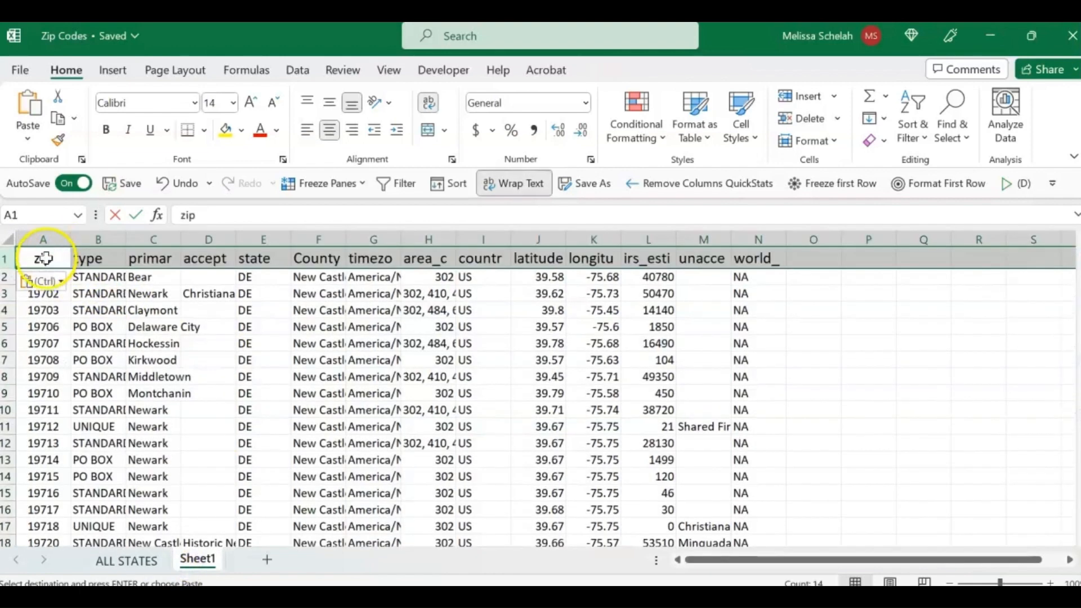
click(114, 71)
click(151, 111)
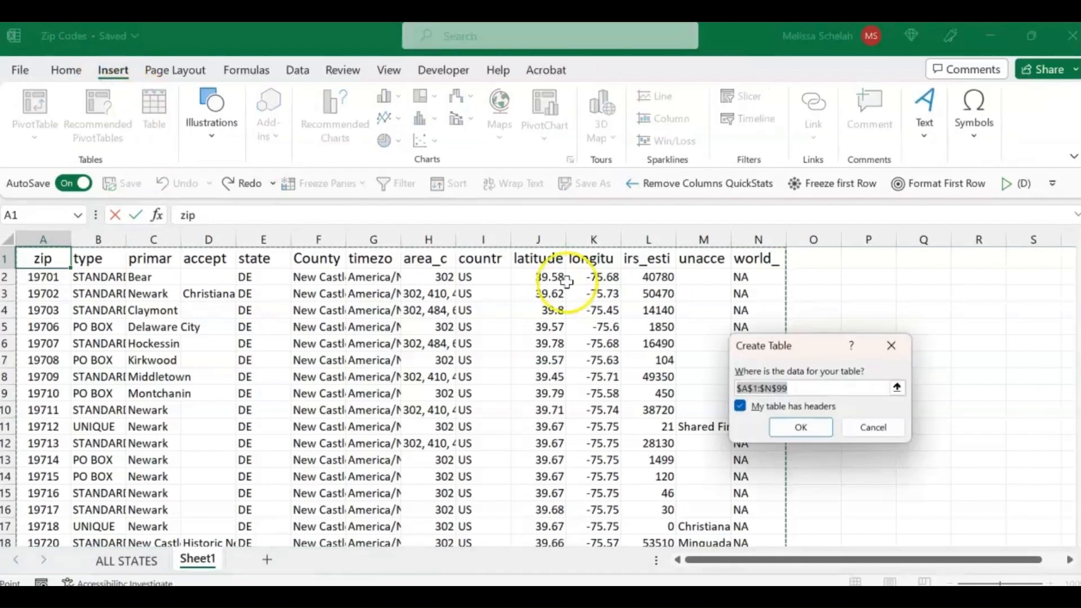
click(793, 429)
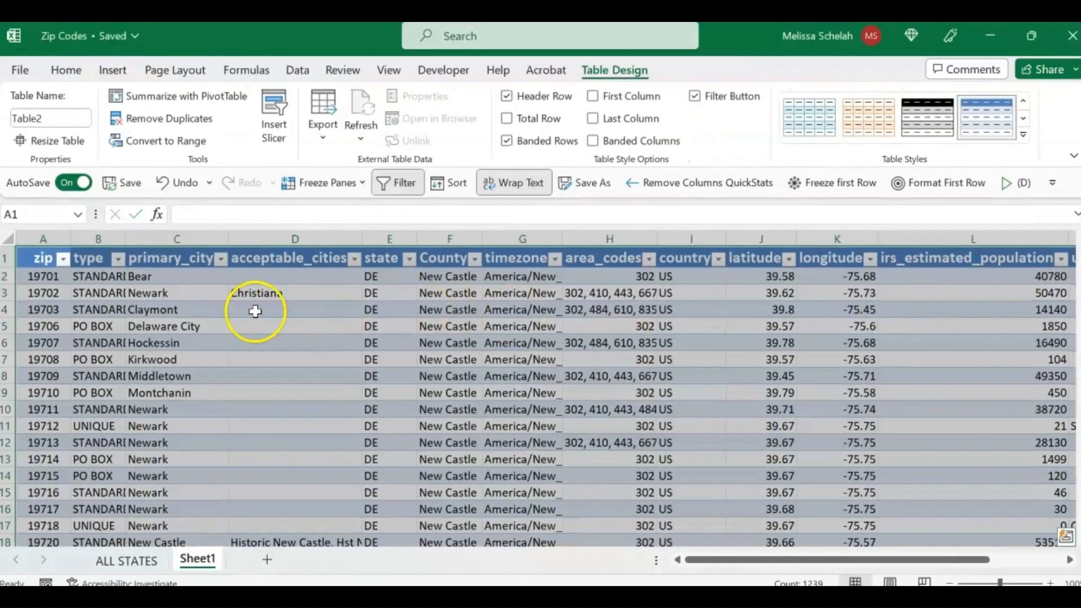
click(370, 308)
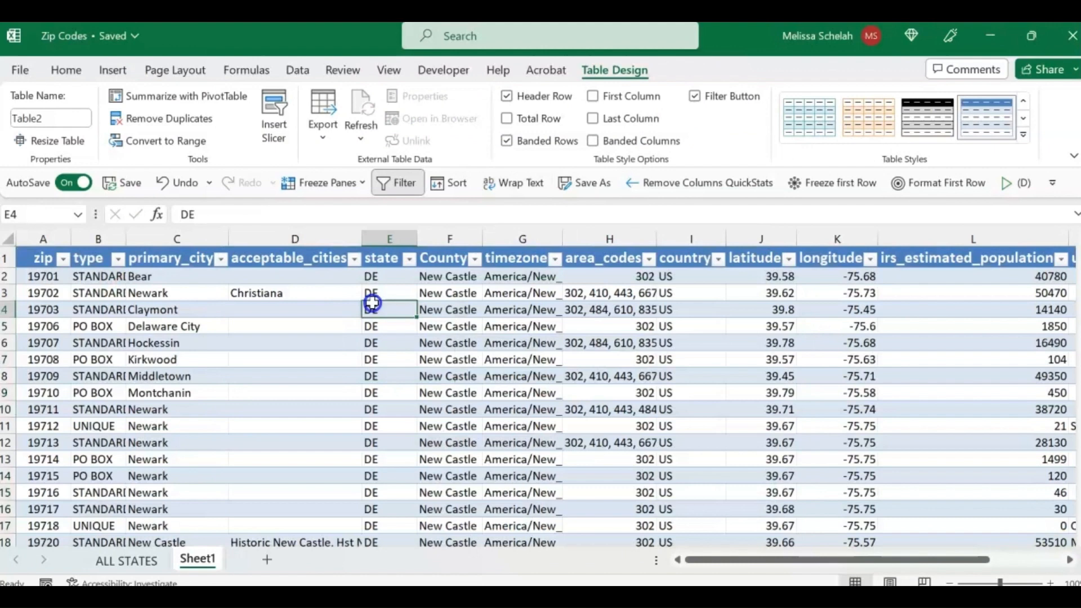
click(409, 258)
click(436, 386)
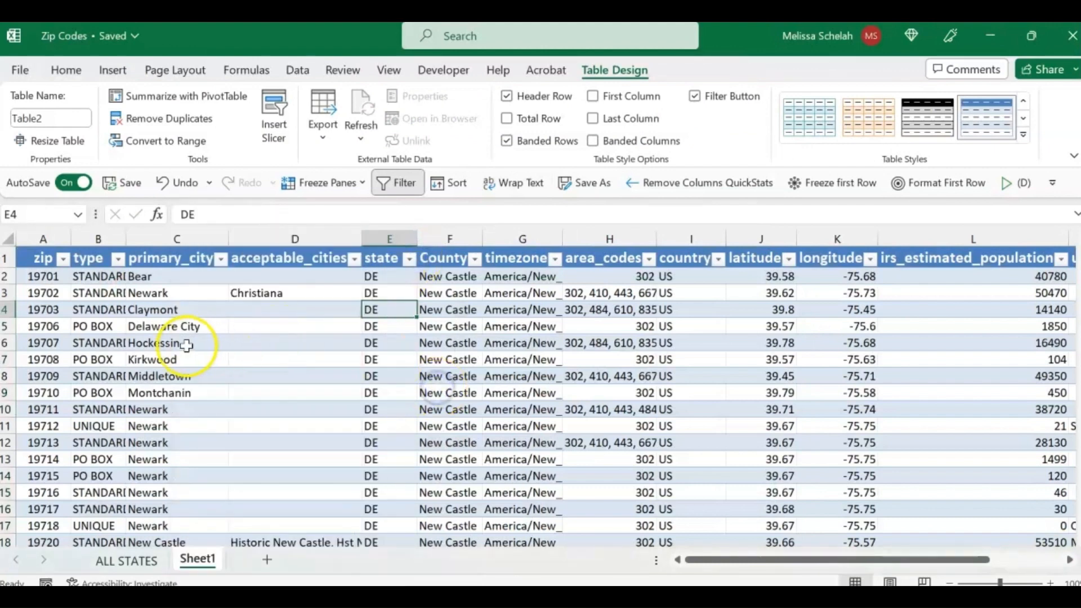
Step: Rename Sheet1 as Delaware and set the name of its table to Delaware
double_click(203, 567)
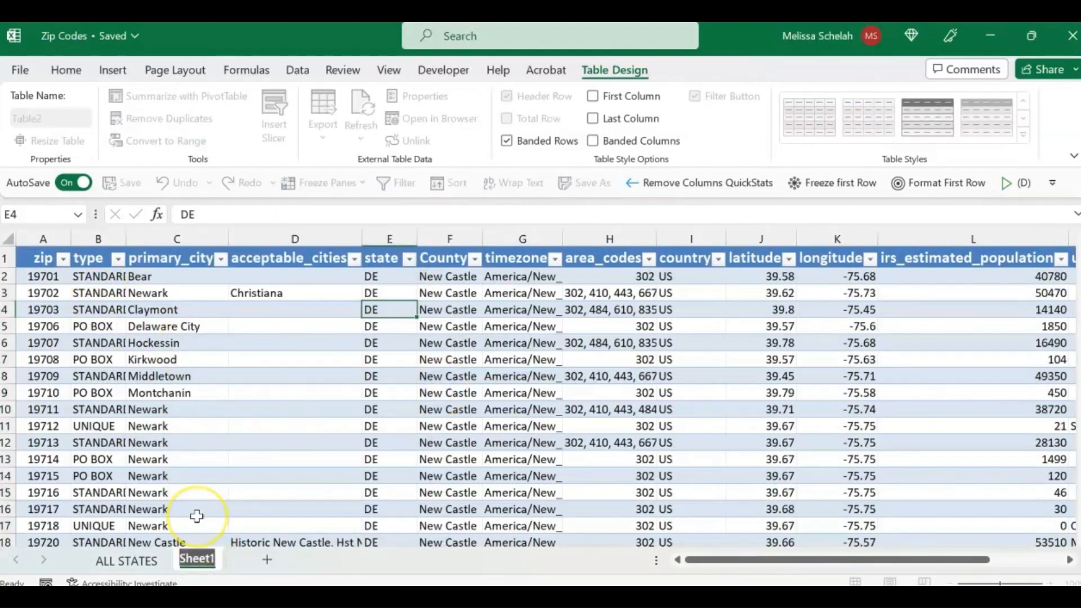
text(Delaware)
key(Return)
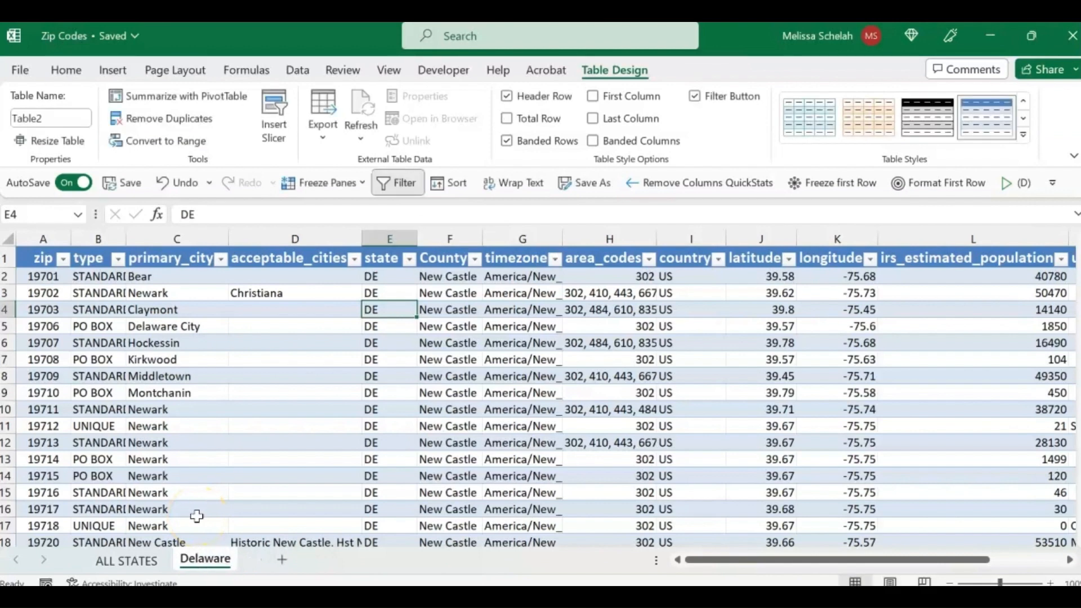
click(42, 257)
click(66, 119)
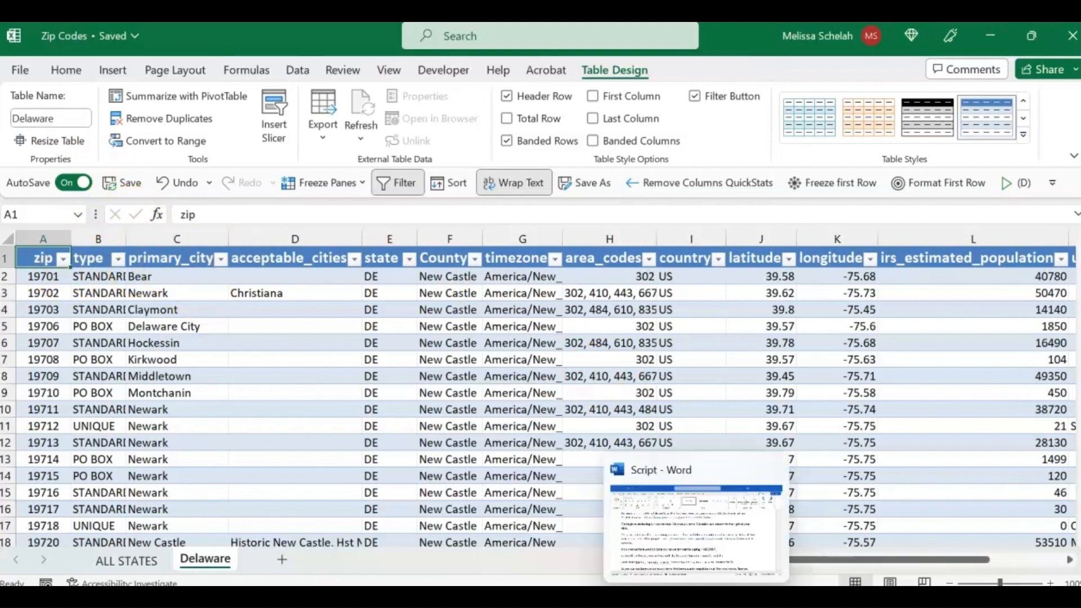
Step: Switch to the List of students workbook and clear the #N/A County cell F48 in the filtered SEAFORD row
mouse_move(734, 597)
click(603, 549)
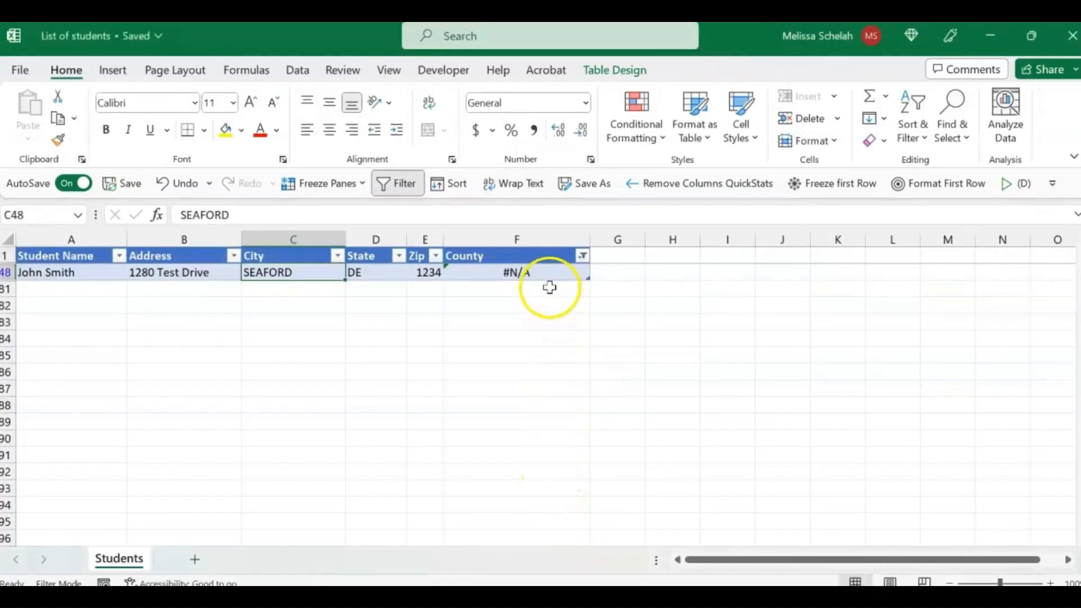
click(540, 273)
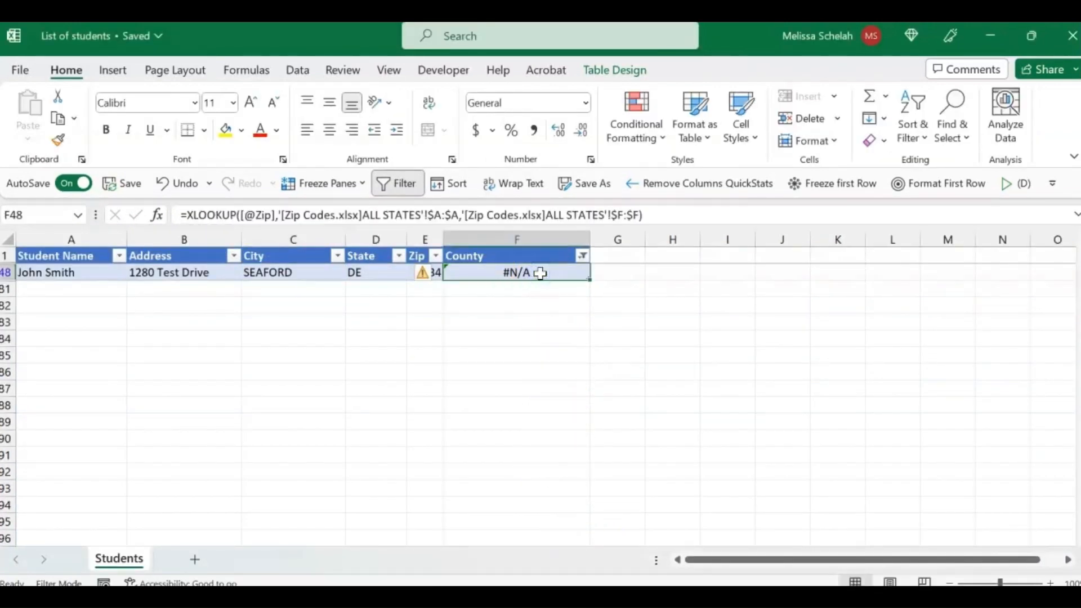
key(Delete)
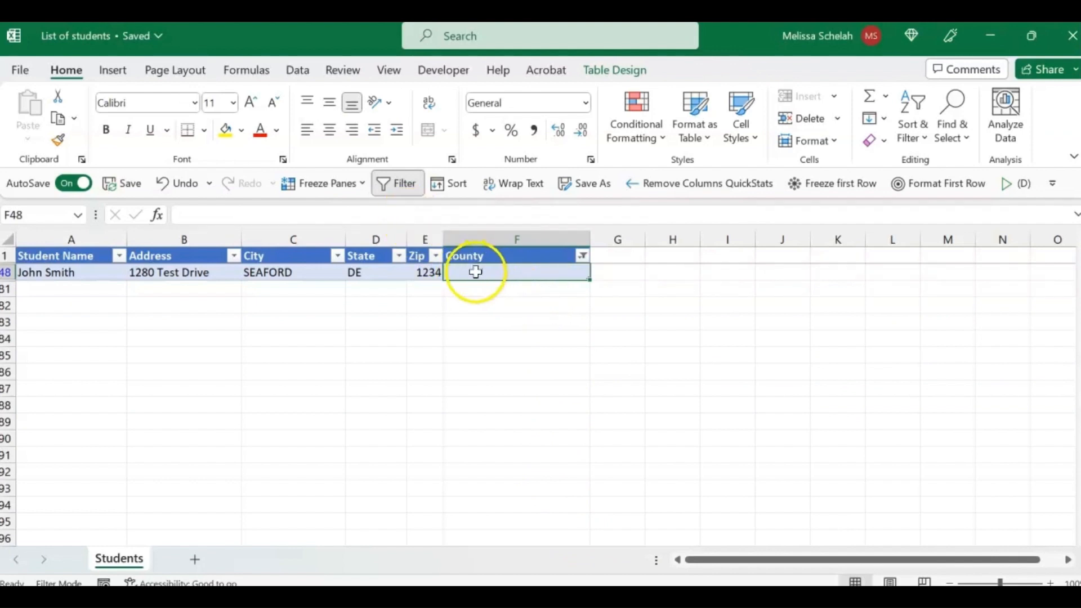
Step: Start an XLOOKUP formula in F48 with the row's City value as the lookup value
text(=x)
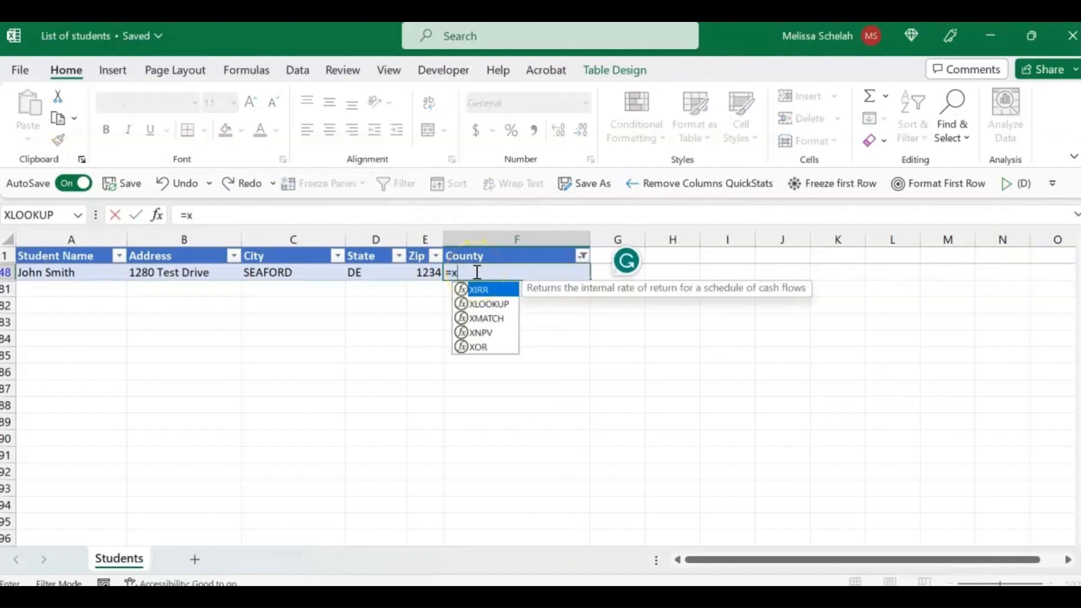
text(lookup)
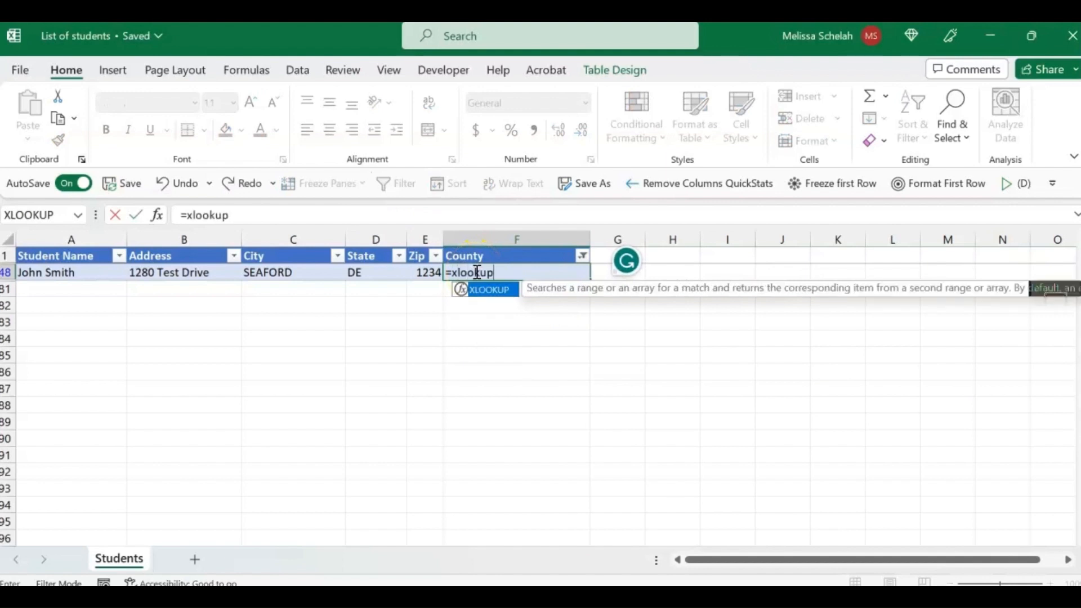
text(()
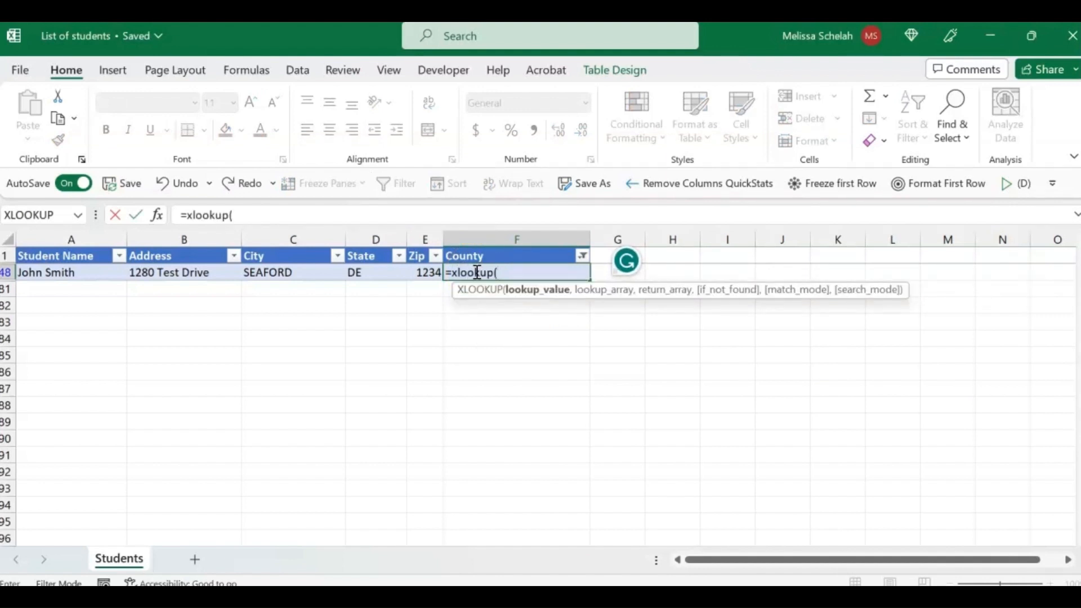
click(281, 271)
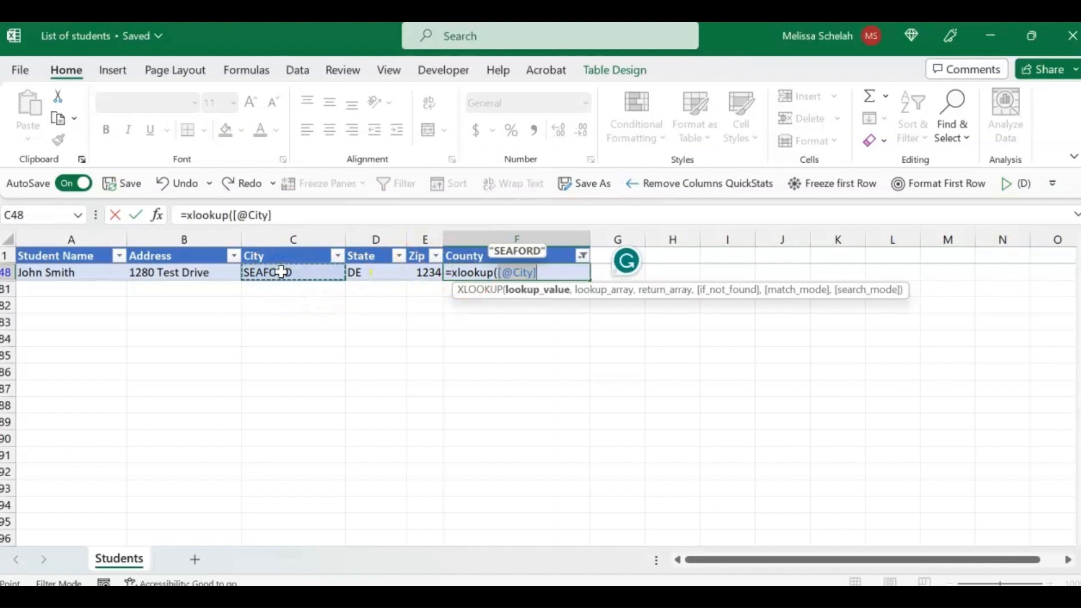
text(,)
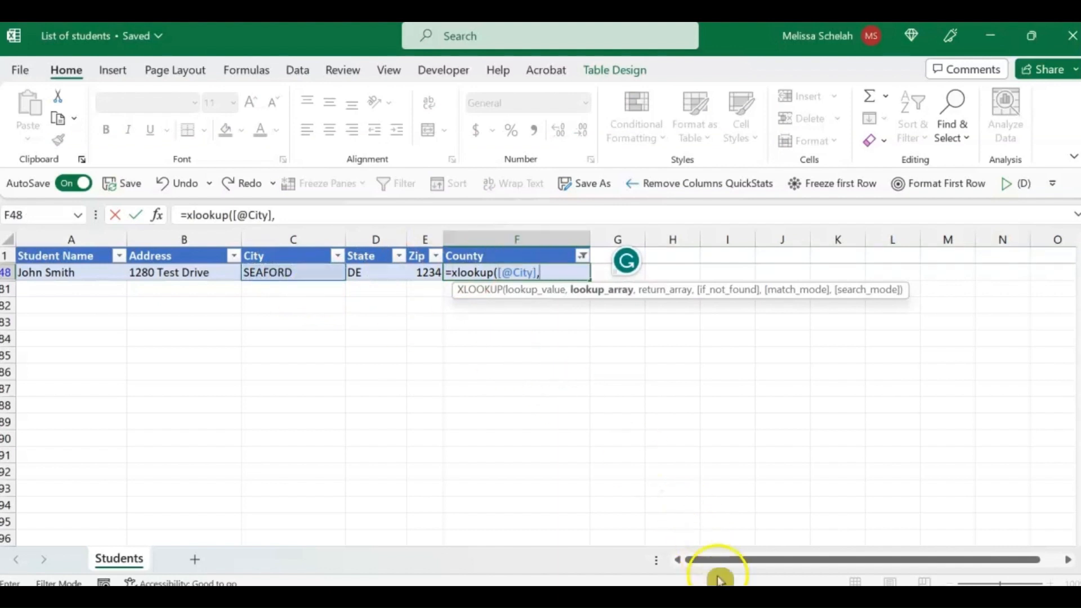
Step: Complete the XLOOKUP with the Zip Codes workbook's Delaware sheet, using column C as lookup array and column F as return array
mouse_move(731, 596)
click(718, 560)
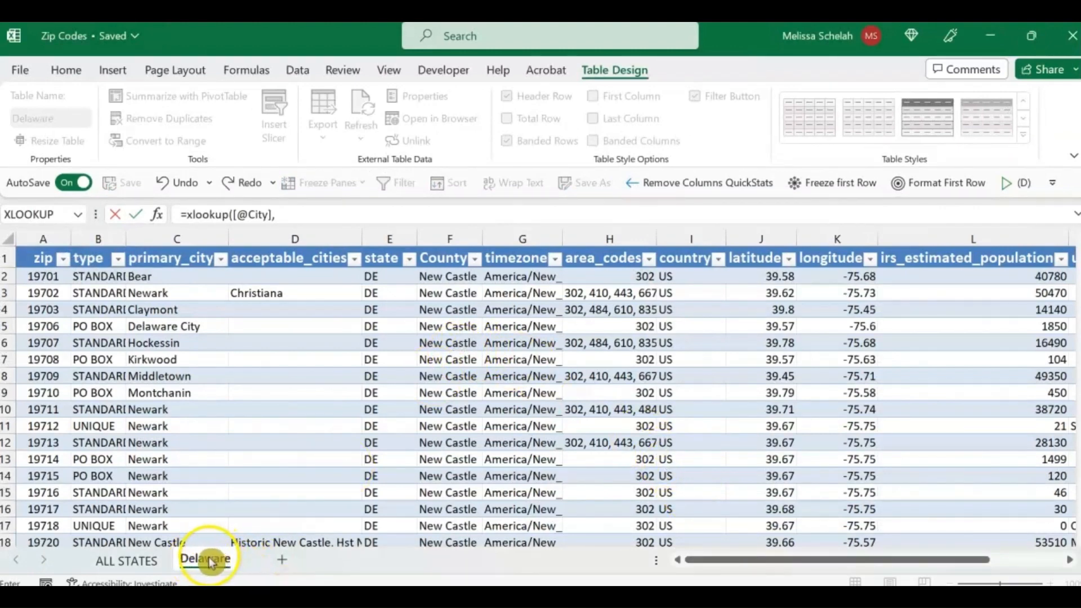
click(172, 240)
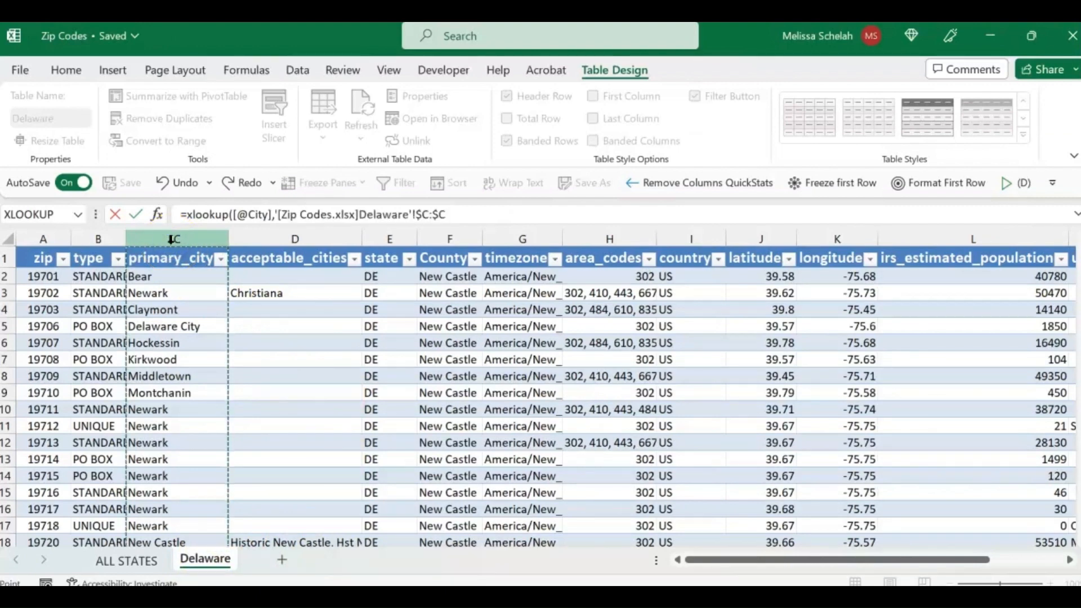
text(,)
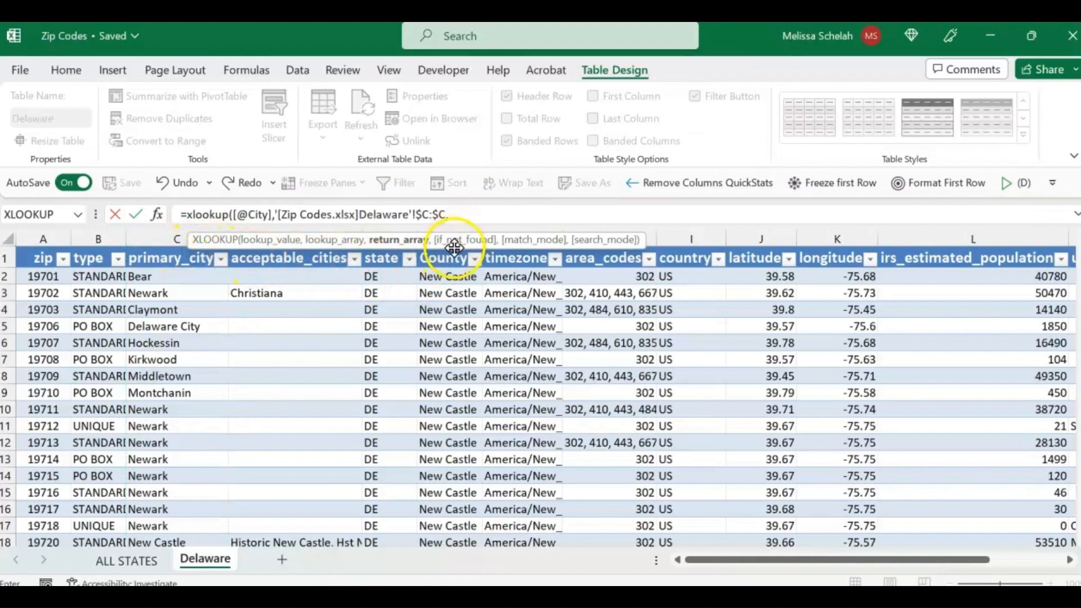
click(447, 225)
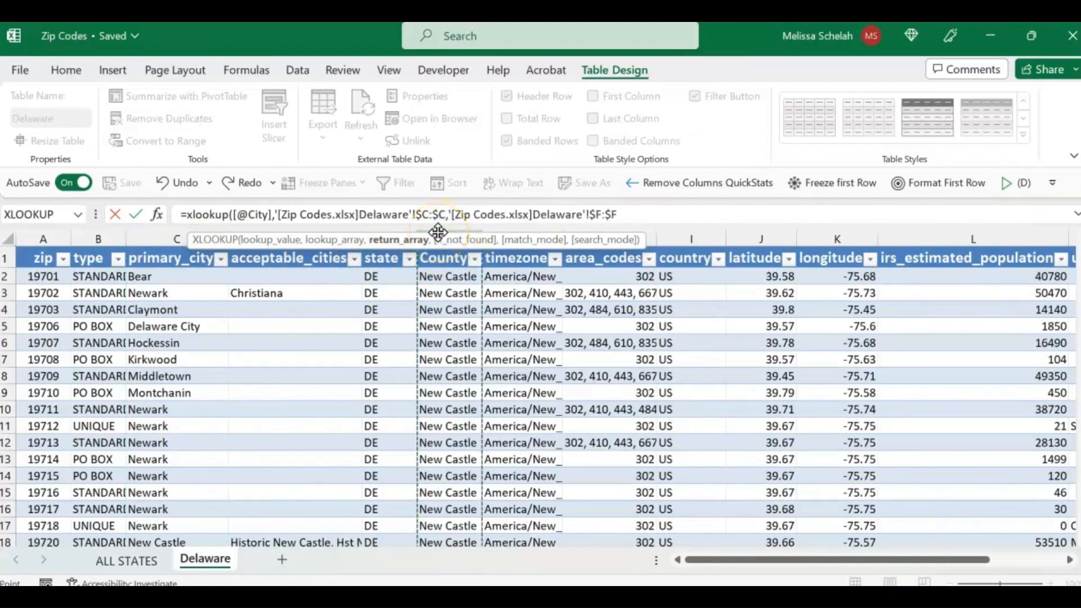
key(Return)
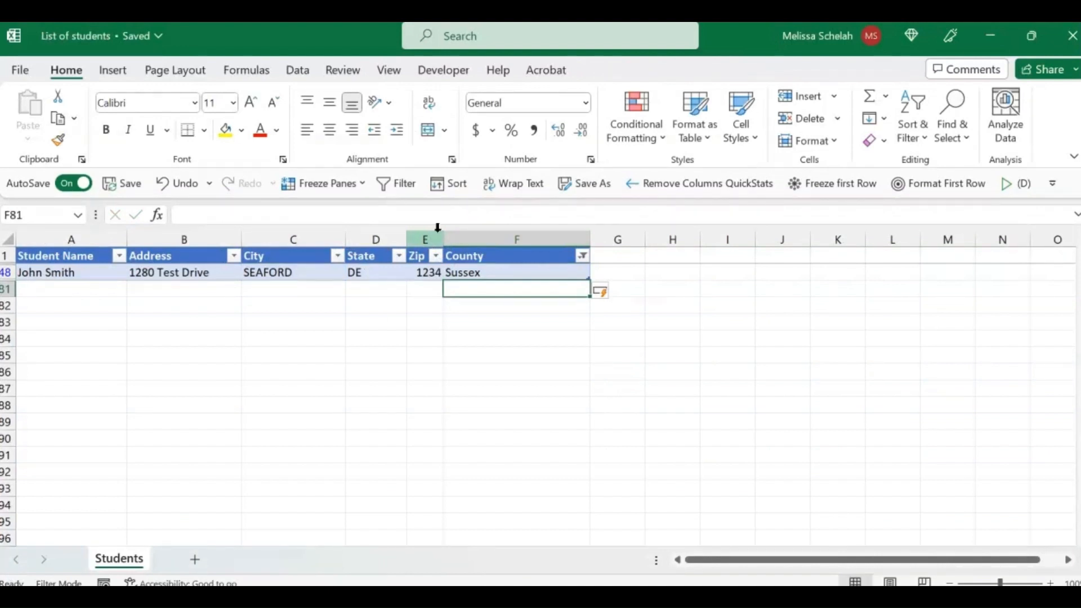
Step: Clear the filter on the County column and check its filter list for remaining #N/A entries
click(493, 272)
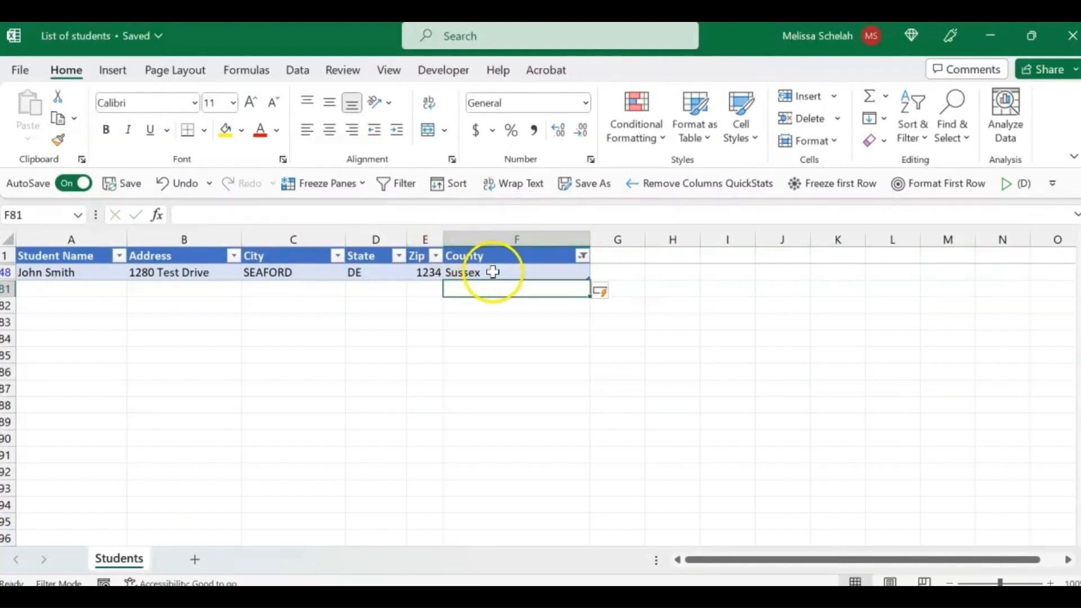
click(584, 256)
click(510, 308)
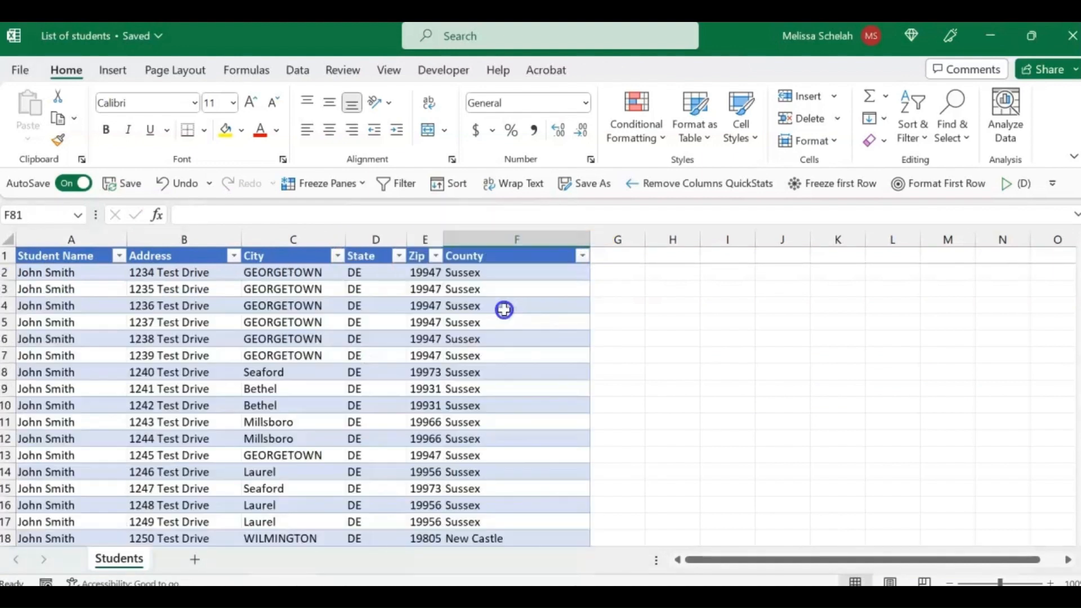
click(583, 255)
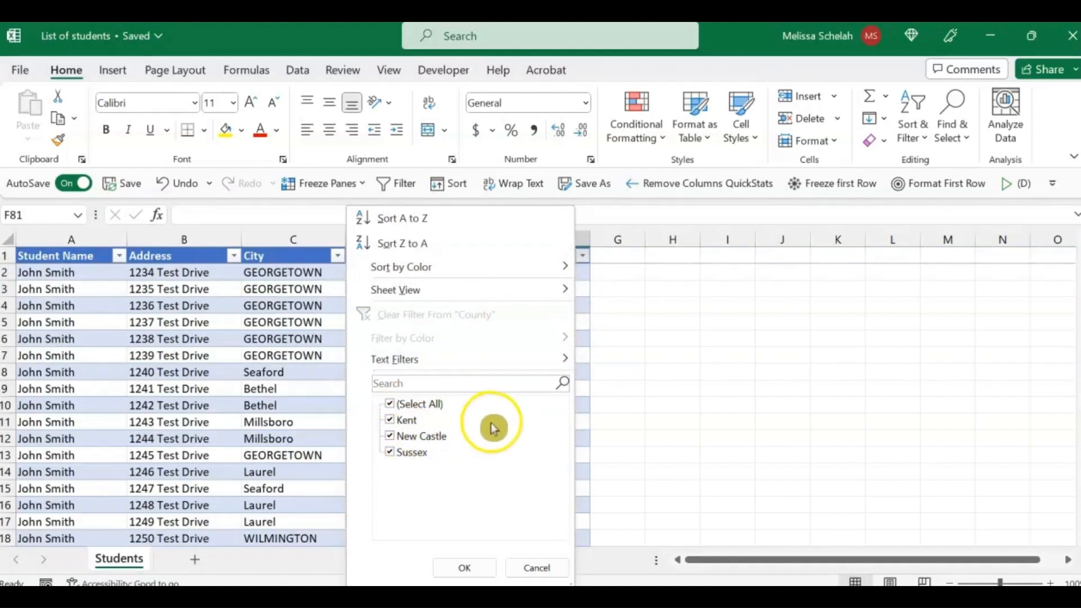
click(535, 568)
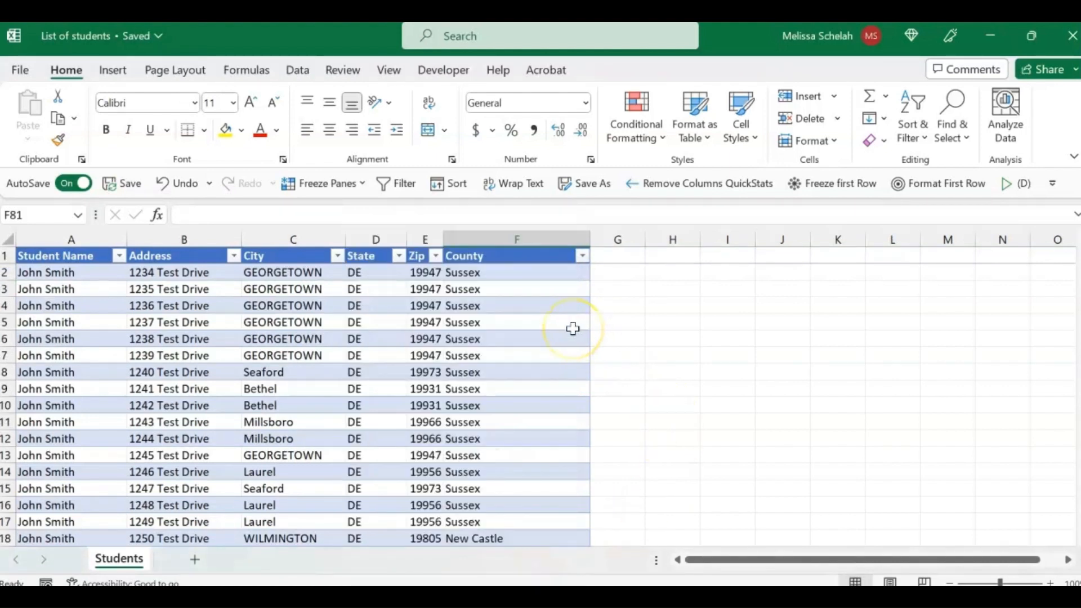
Step: Narrow the County column slightly and look over its rows
drag(589, 239, 571, 239)
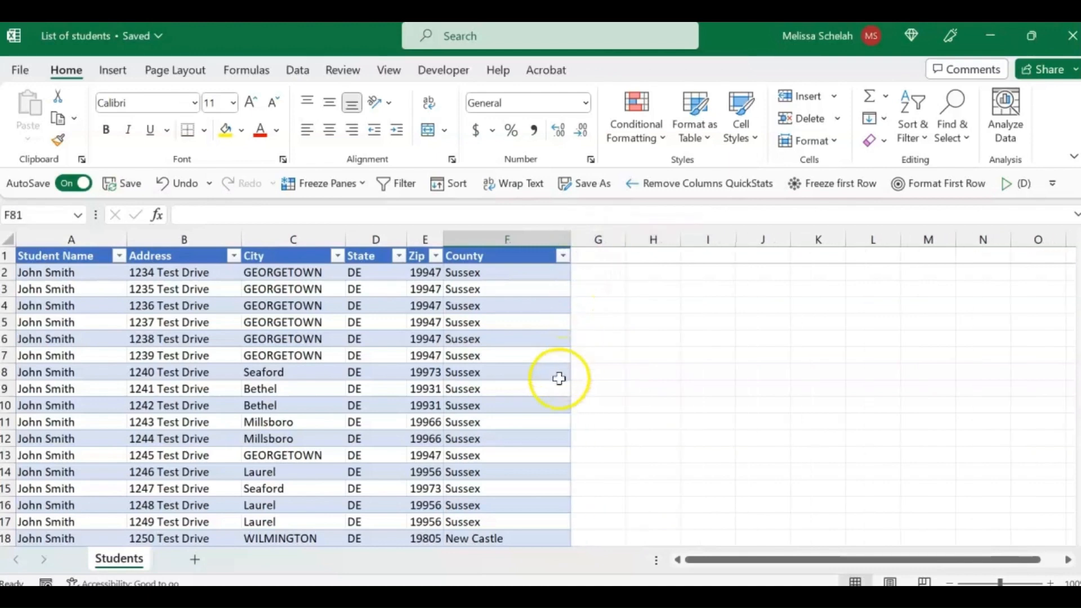
scroll(521, 467, down, 2)
scroll(522, 467, up, 1)
scroll(521, 467, up, 1)
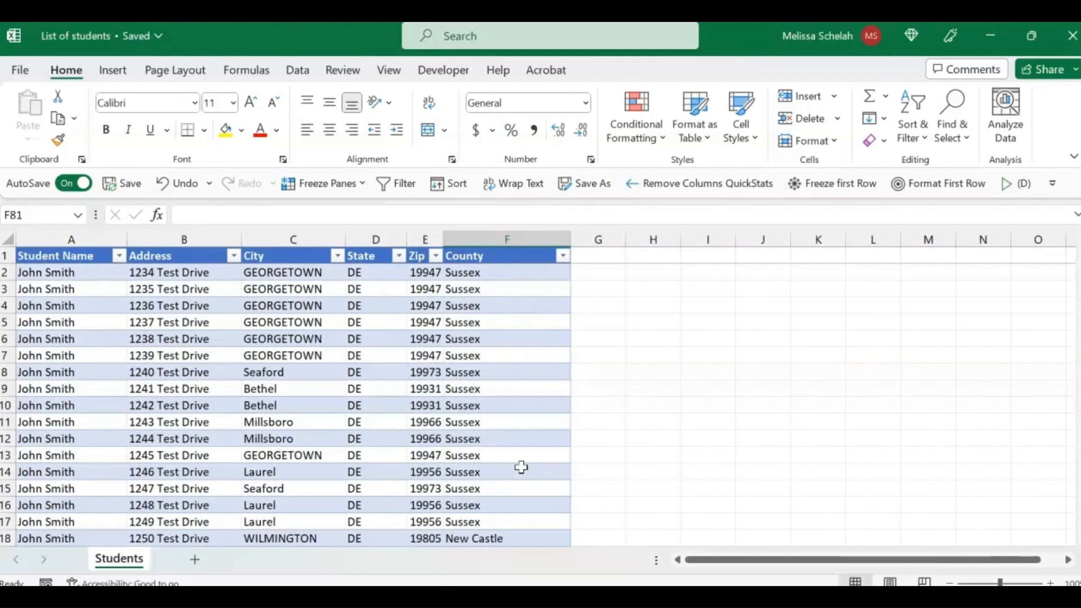
Step: Copy all County results from F2 down to row 80 and paste them back over themselves as values
click(485, 274)
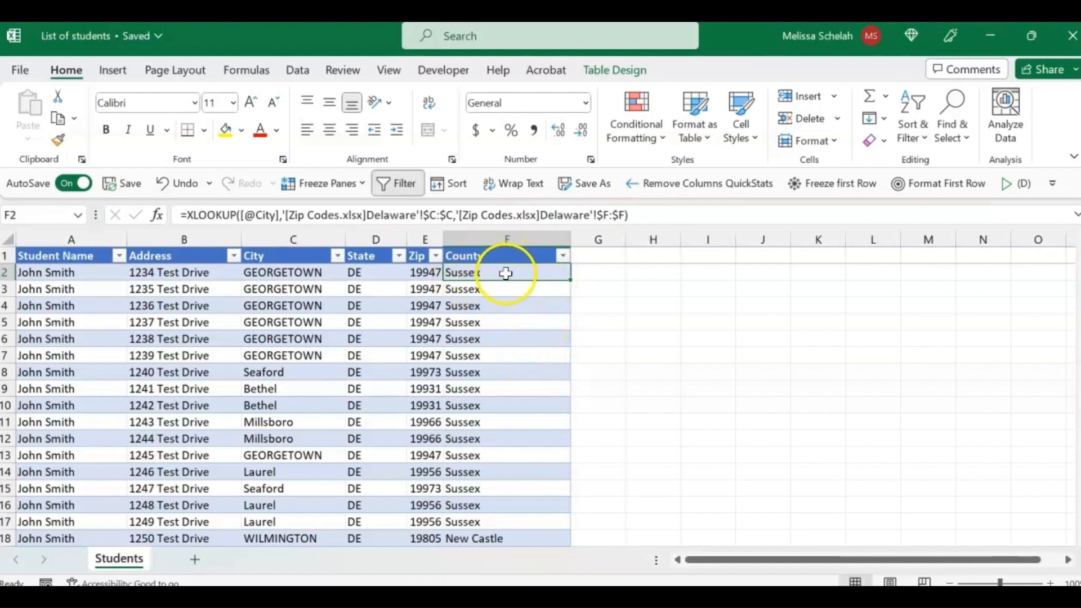
key(ctrl+shift+Down)
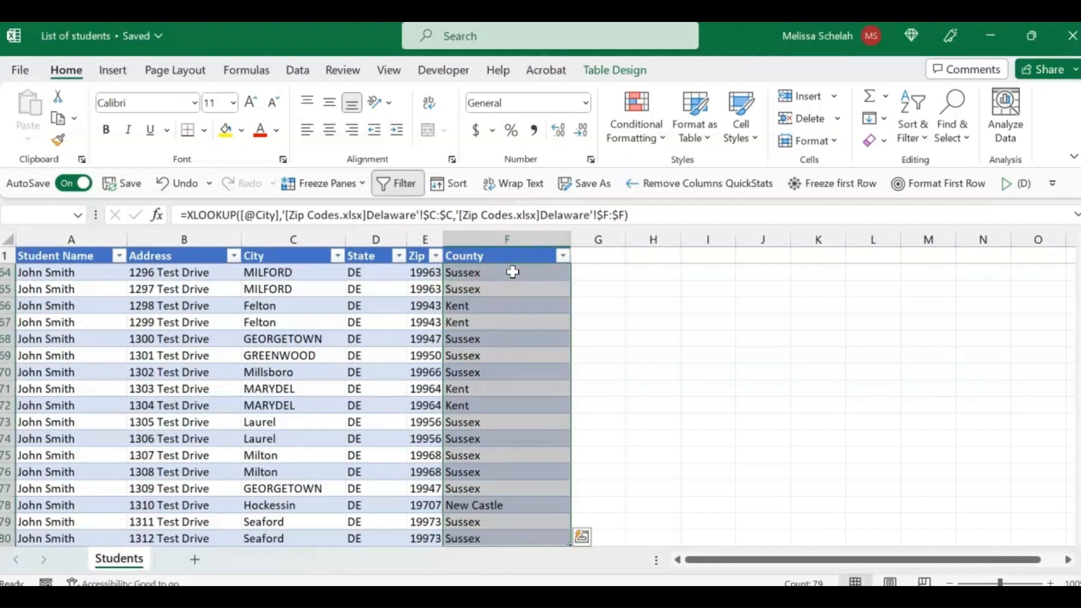
key(ctrl+c)
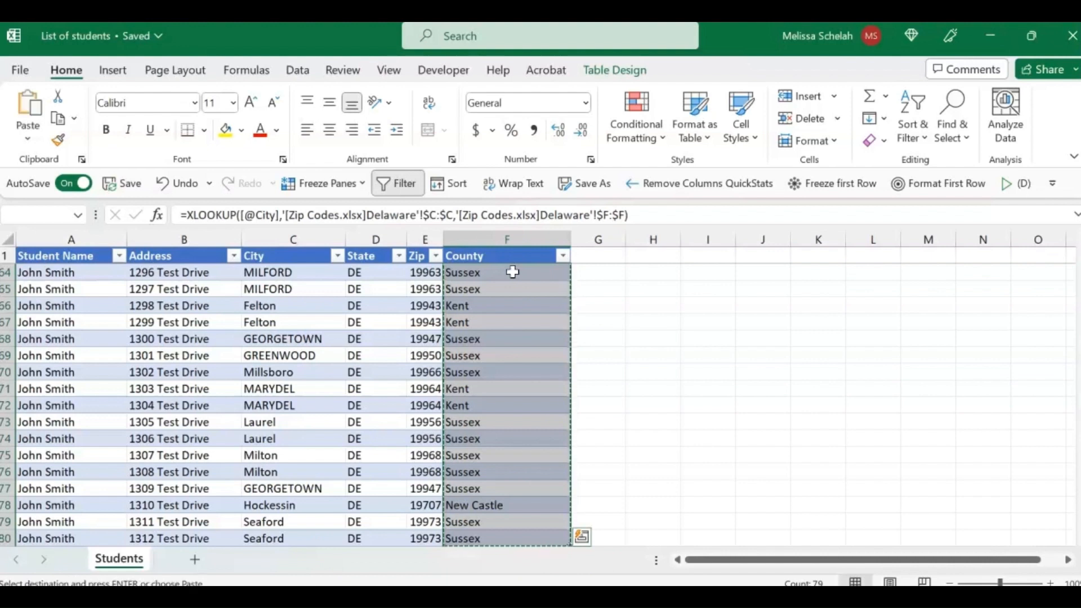
key(ctrl+Home)
click(512, 272)
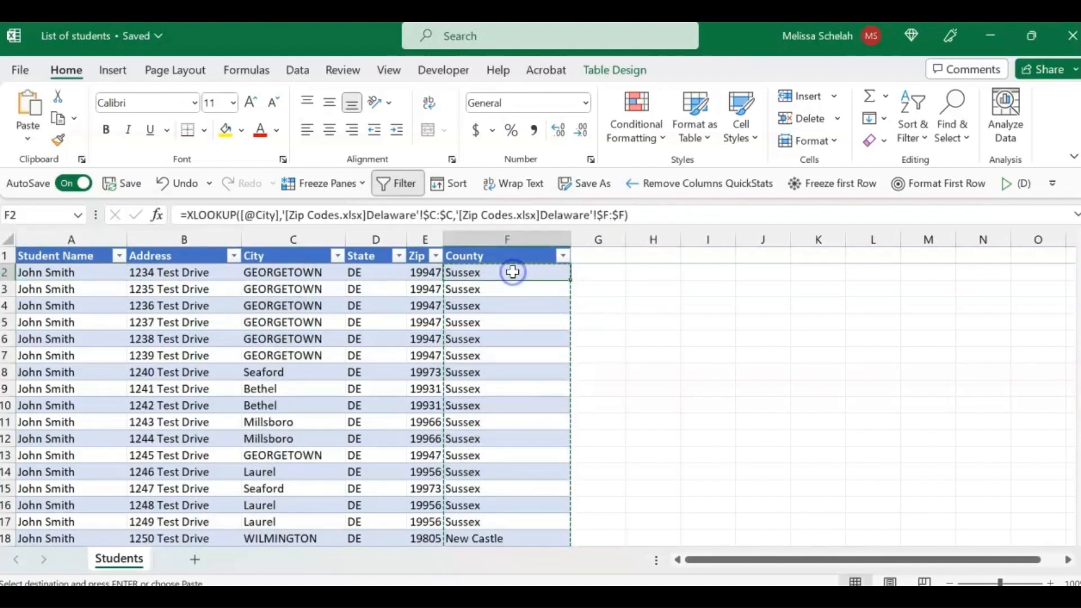
right_click(513, 276)
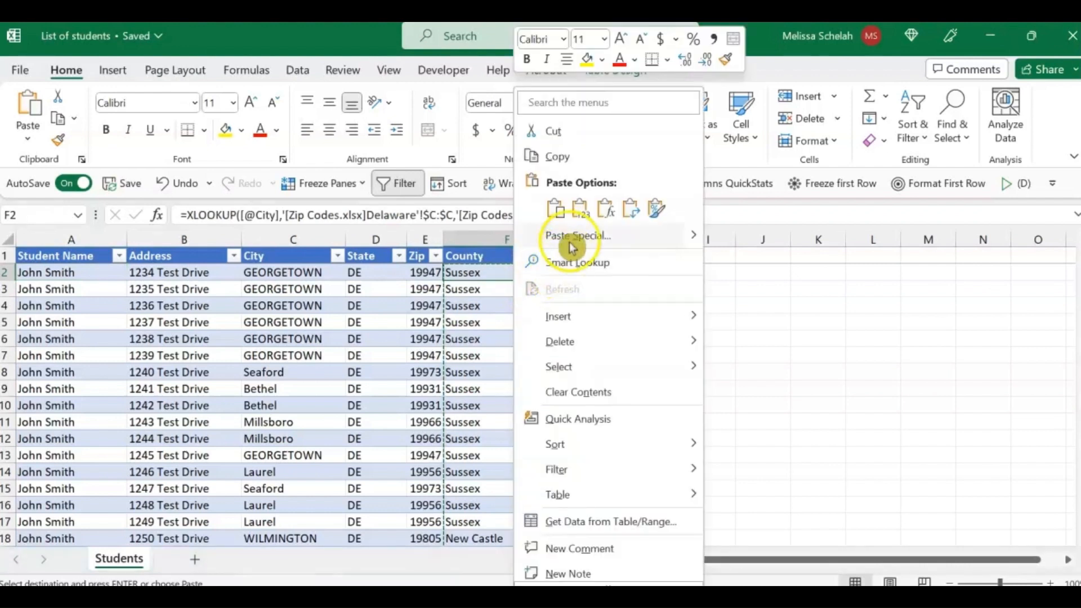
click(583, 213)
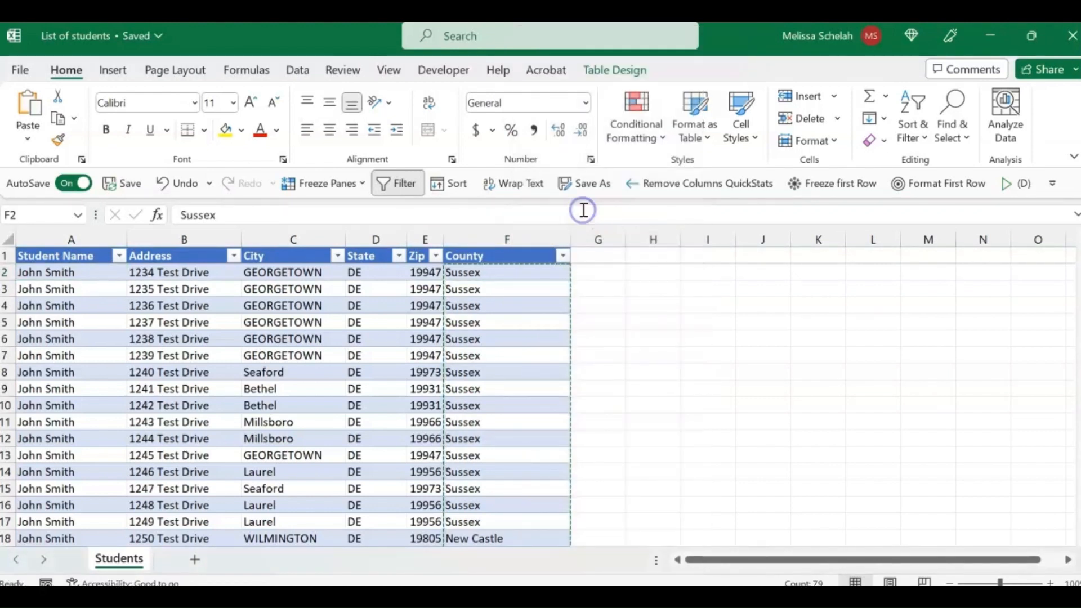
Step: Check that the County cells hold plain values down to the last student, and examine the incorrect zip in row 48
click(508, 276)
click(504, 308)
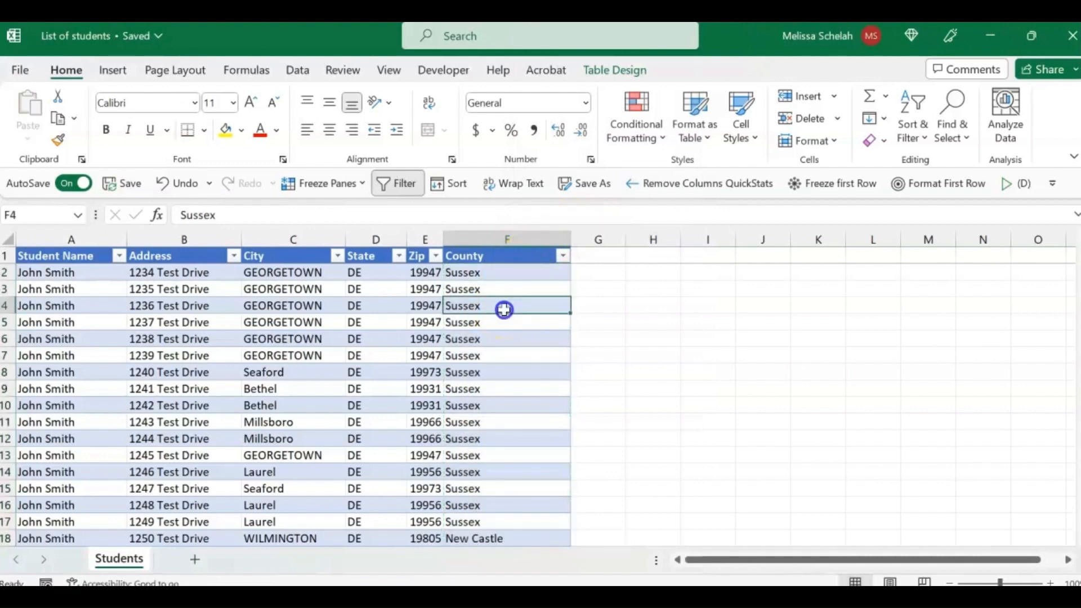
click(503, 356)
scroll(502, 456, down, 1)
scroll(502, 456, down, 11)
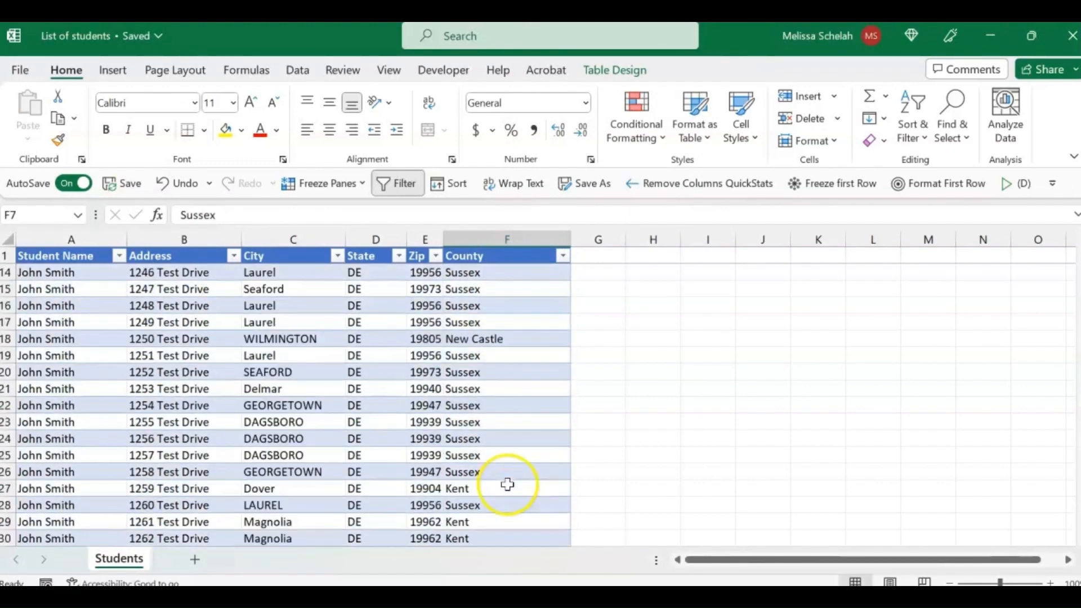
scroll(507, 487, down, 8)
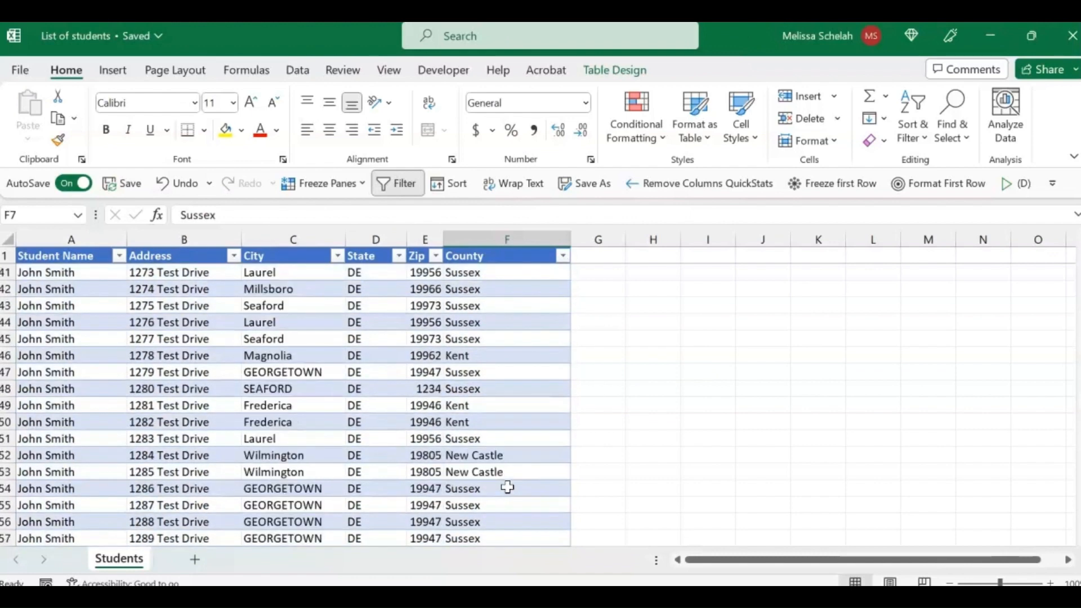
scroll(507, 487, down, 2)
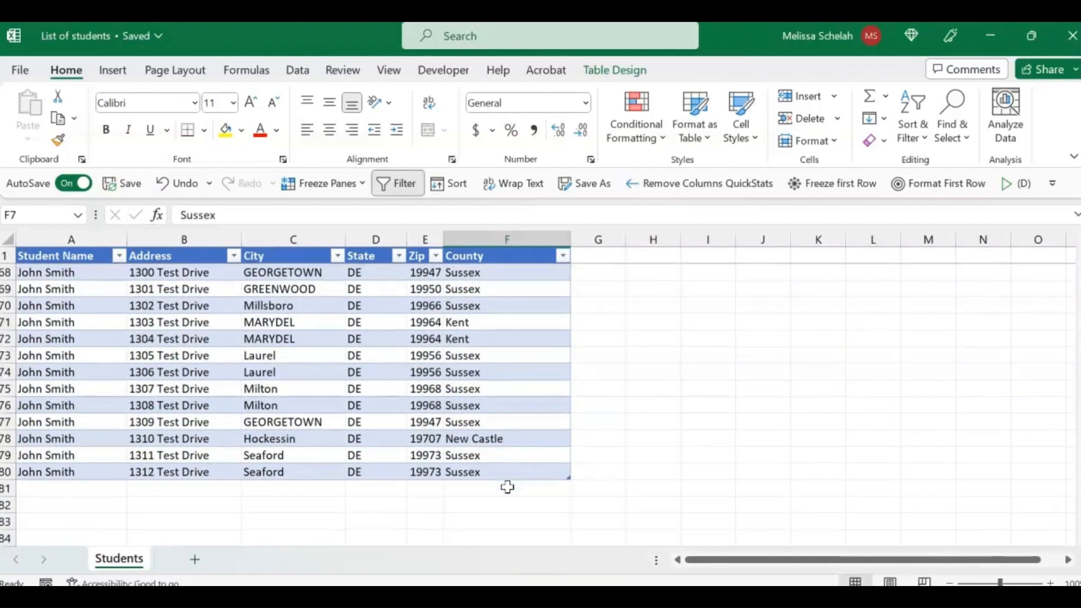
scroll(508, 487, up, 12)
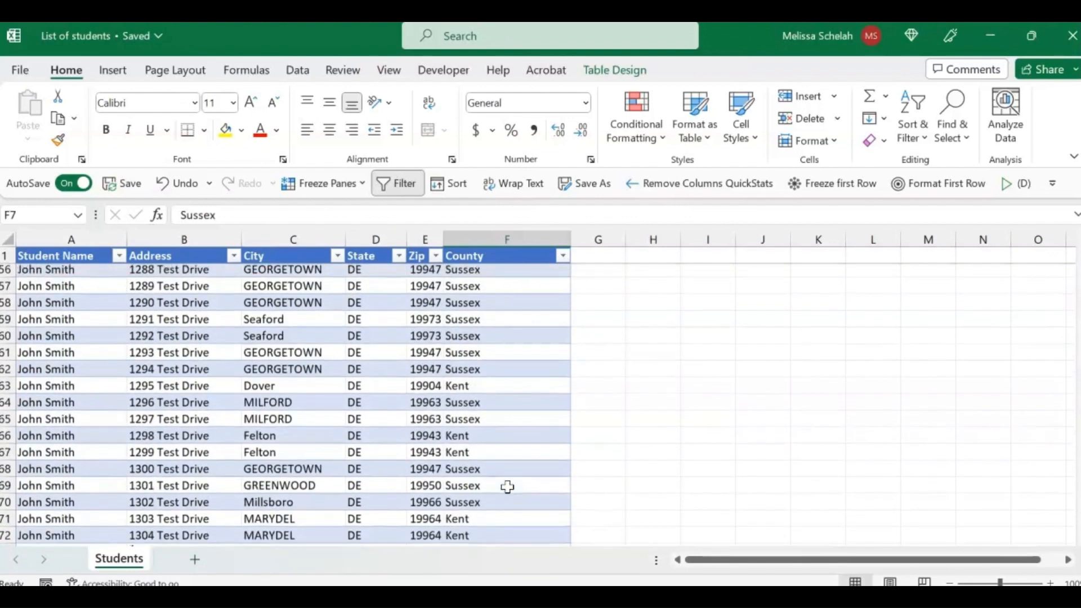
scroll(507, 486, down, 2)
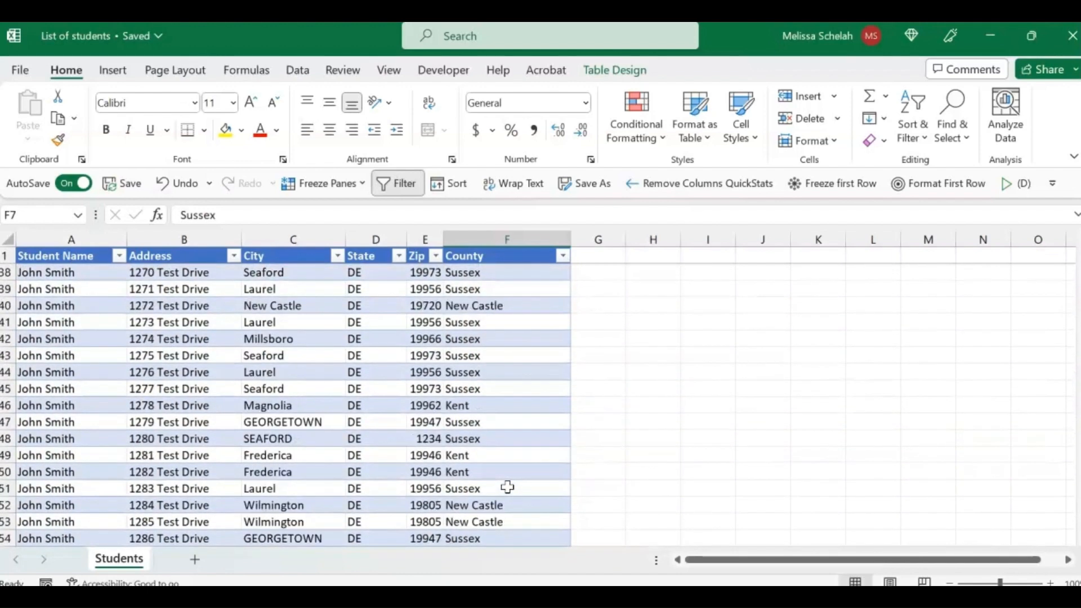
click(425, 438)
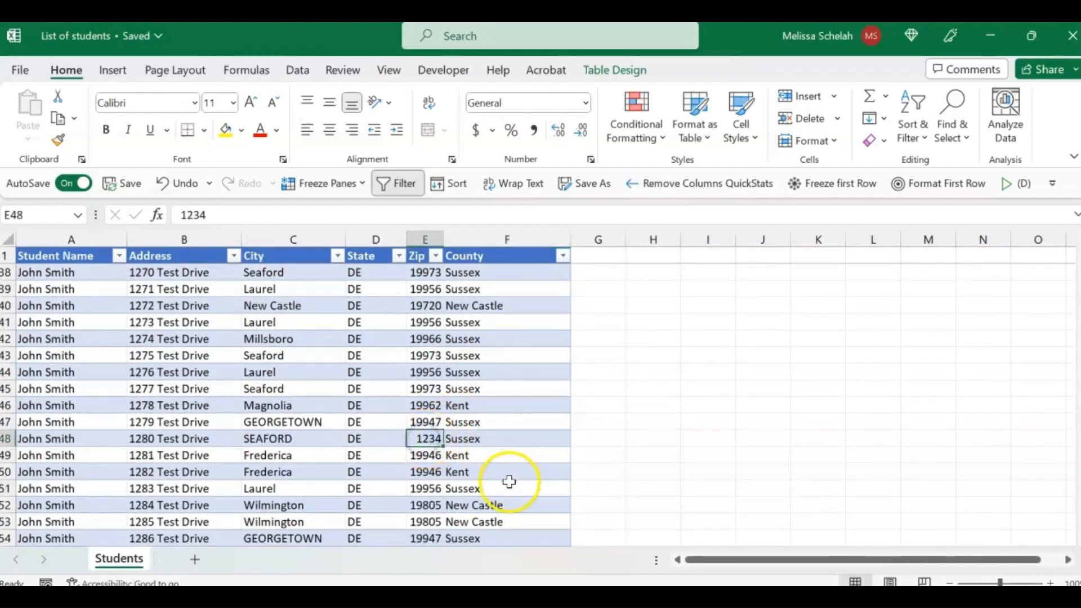
scroll(508, 480, up, 6)
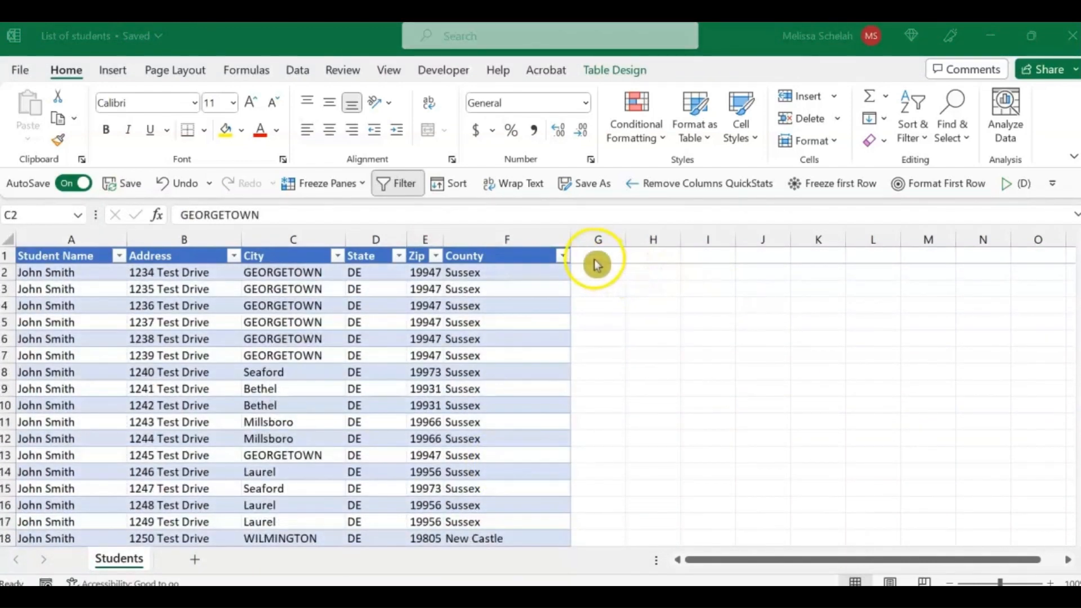
Step: Add a new table column in G1 with the heading "Missing zip code"
click(597, 256)
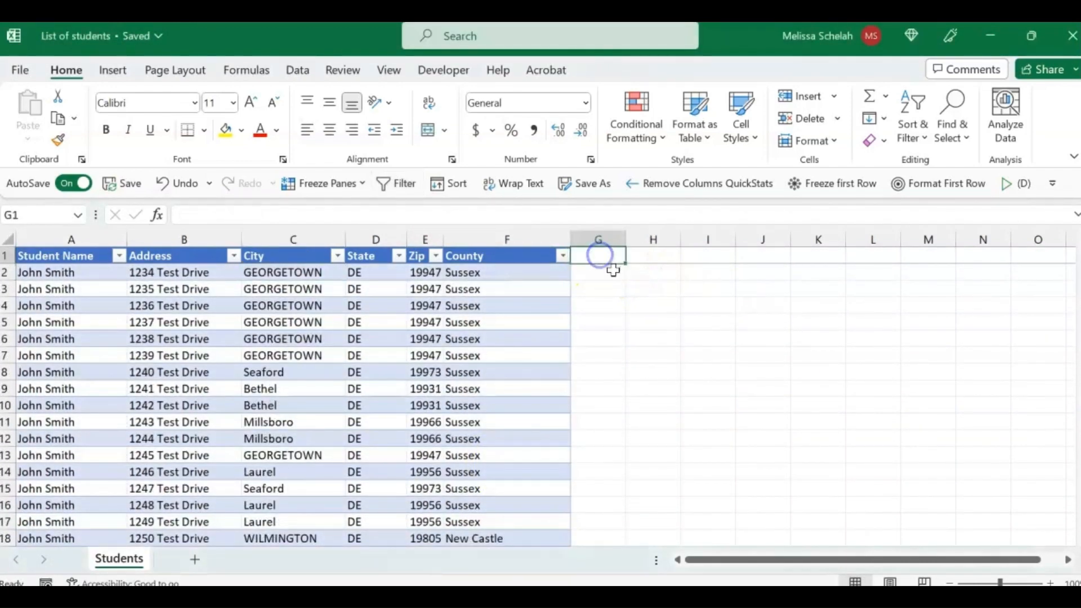
text(Miss)
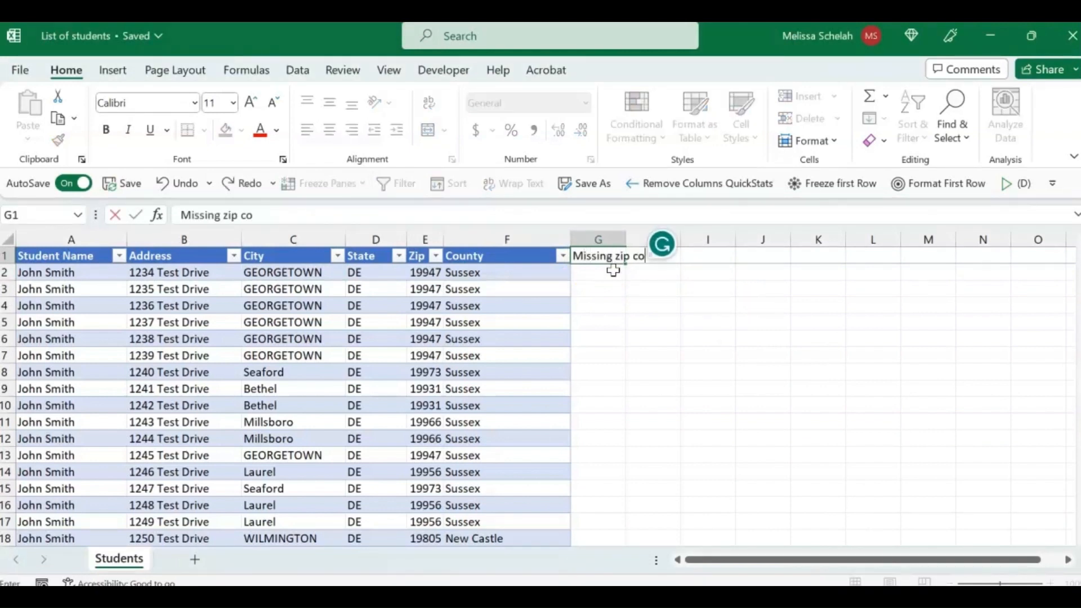
key(Return)
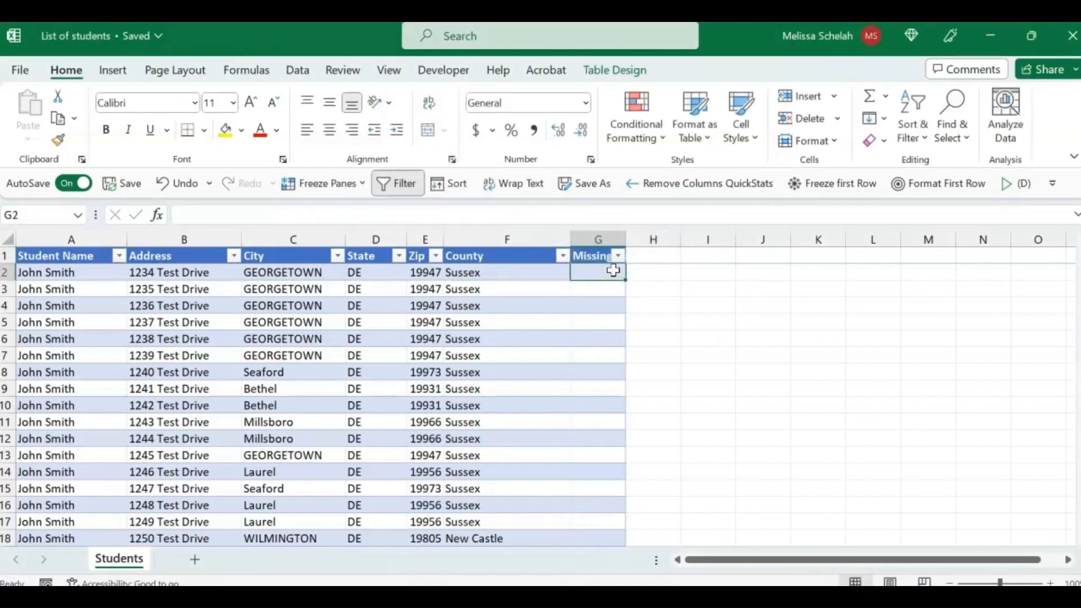
Step: Filter the Zip column to show only 1234 and widen the Missing zip code column well beyond its heading
click(435, 256)
click(244, 404)
click(241, 420)
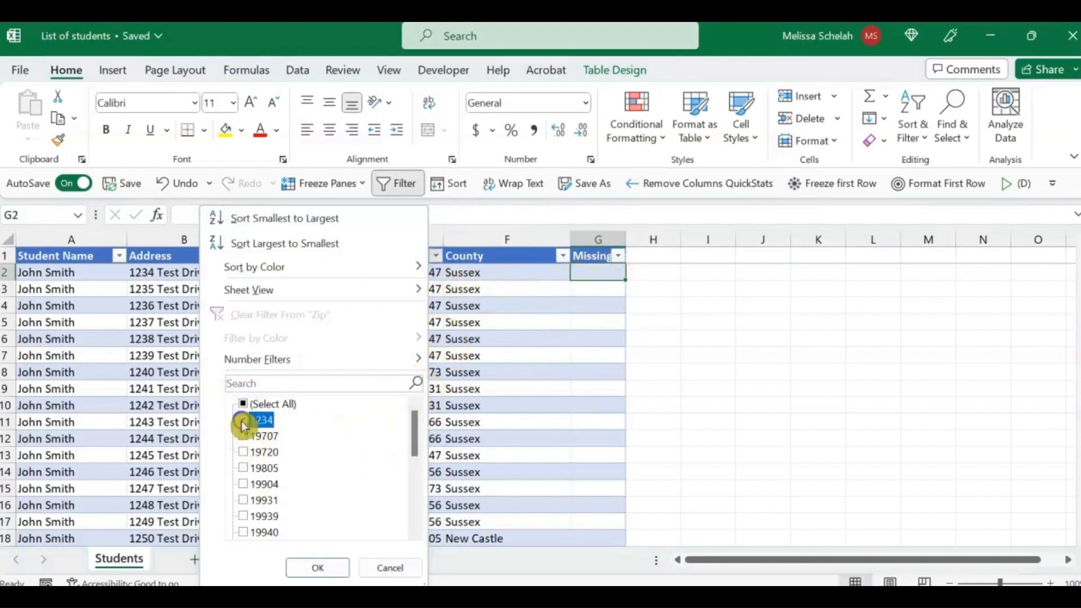
click(338, 565)
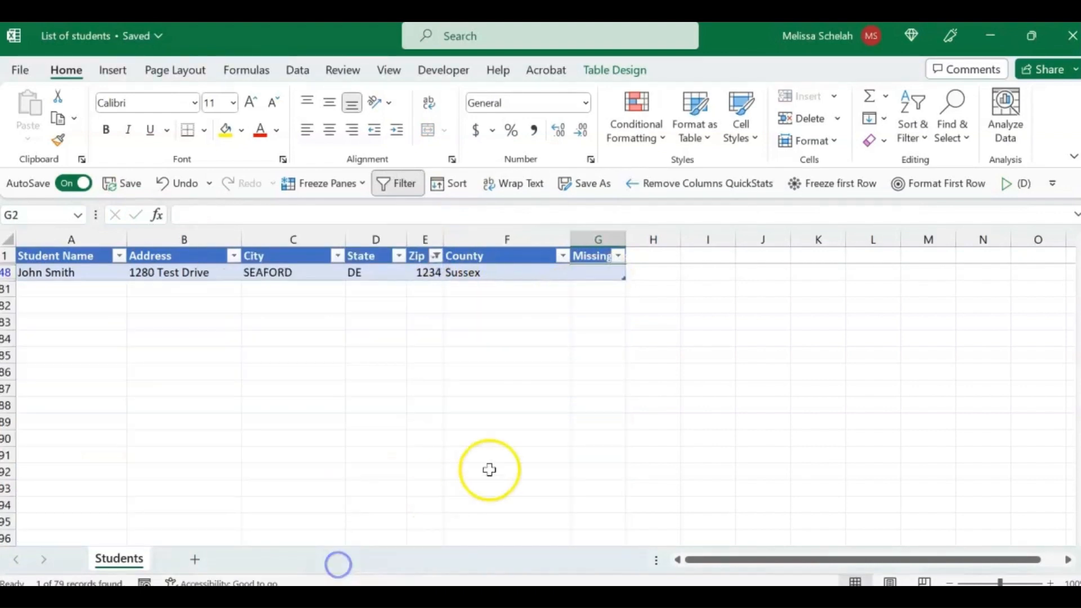
click(597, 273)
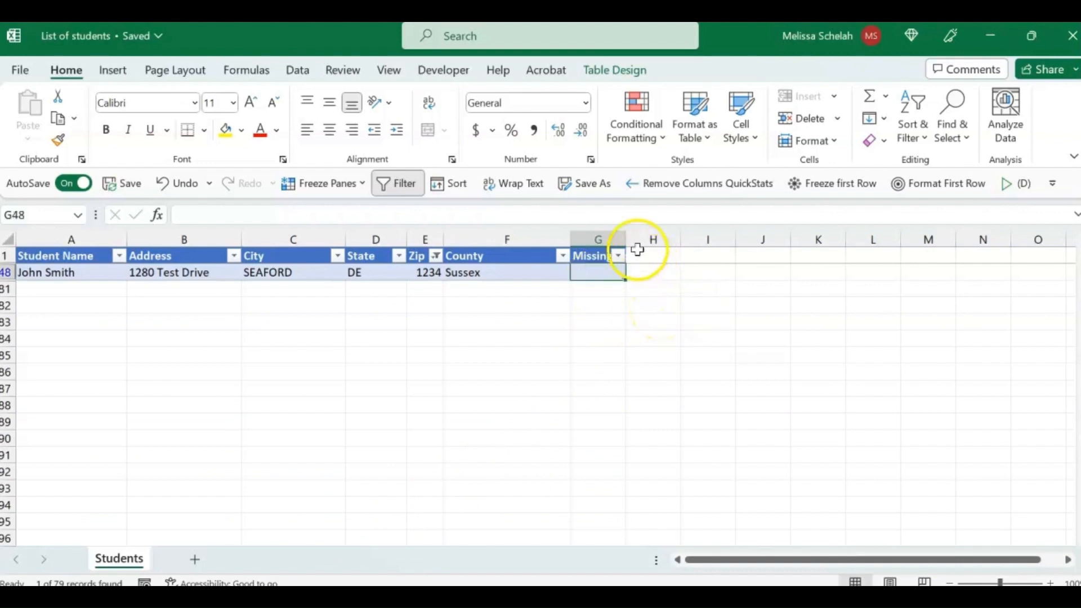
drag(625, 240, 847, 255)
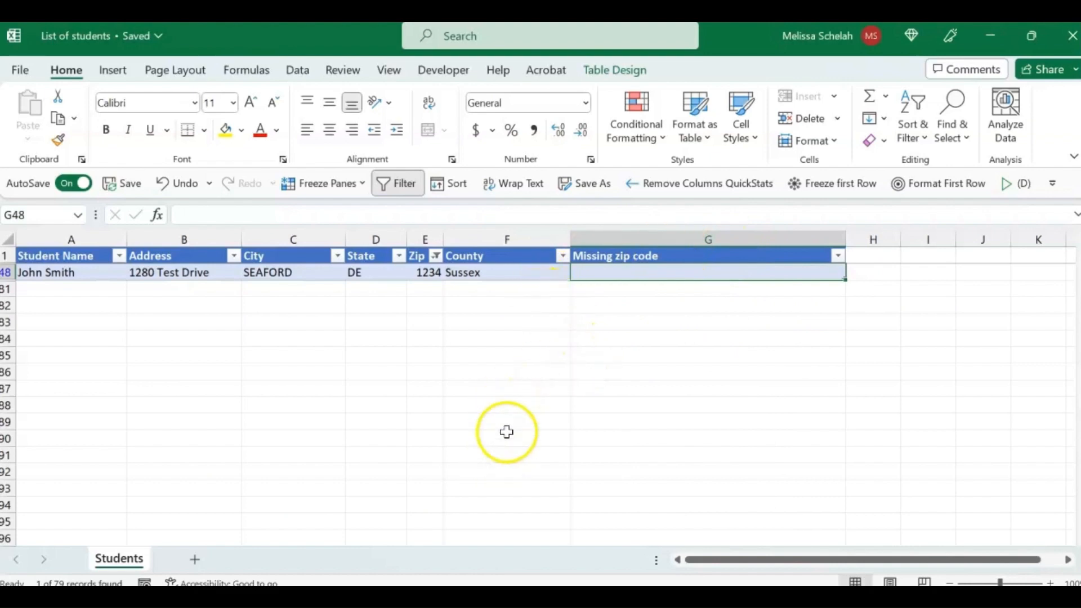
Step: Switch to the Zip Codes workbook and widen the County, type and zip columns on the Delaware sheet
mouse_move(734, 596)
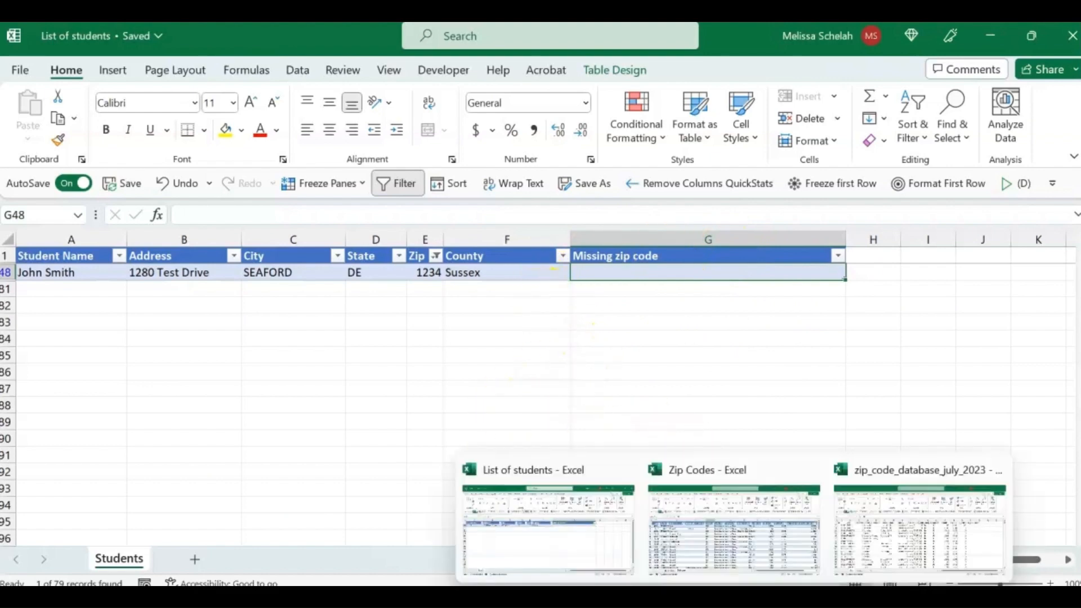
click(732, 577)
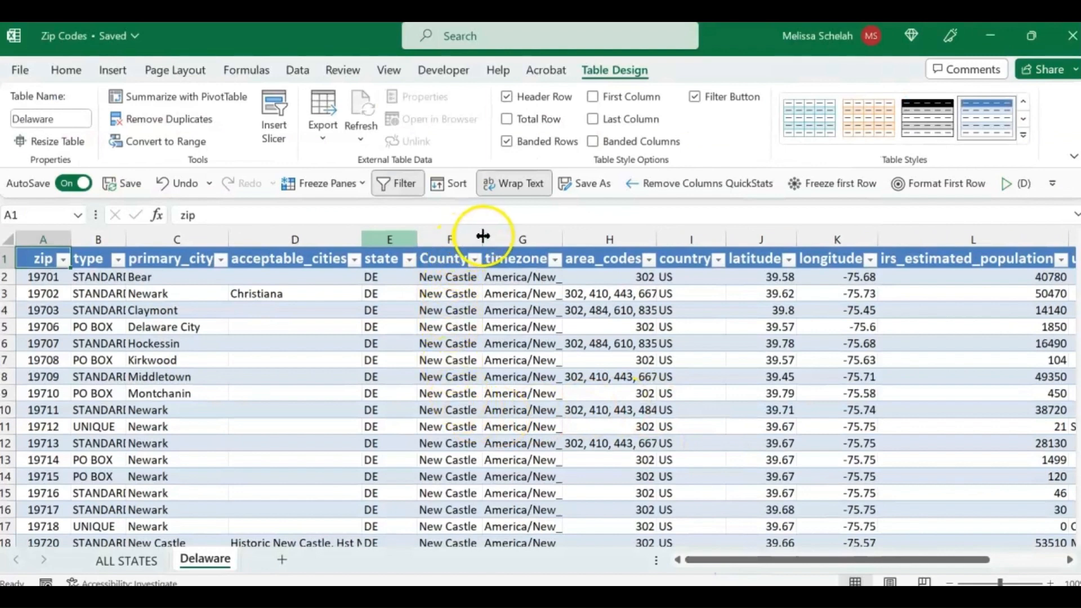
drag(483, 234, 726, 231)
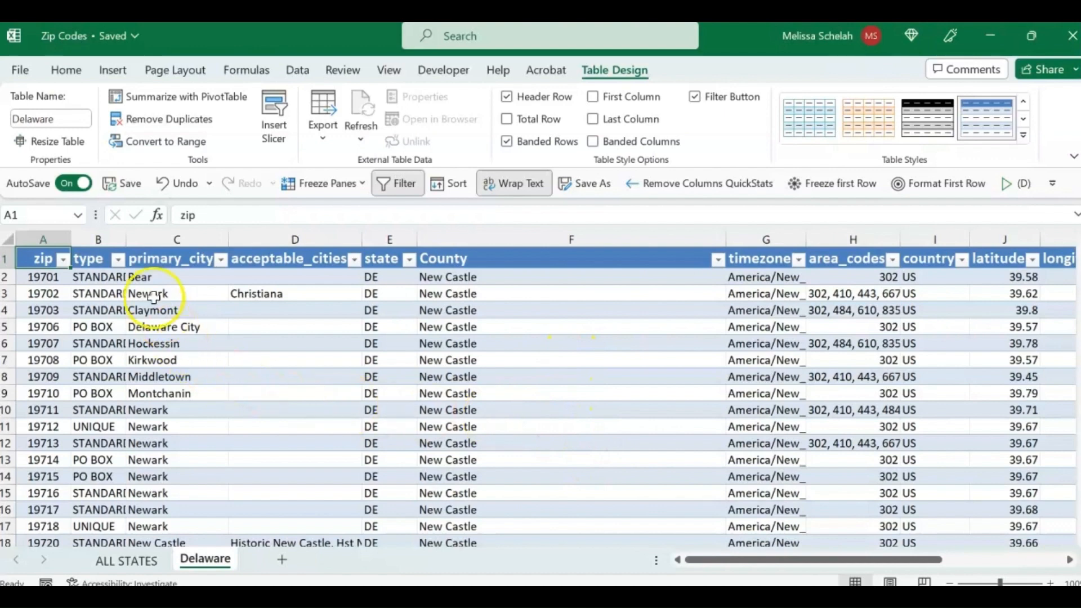
drag(126, 247, 168, 248)
drag(70, 246, 105, 241)
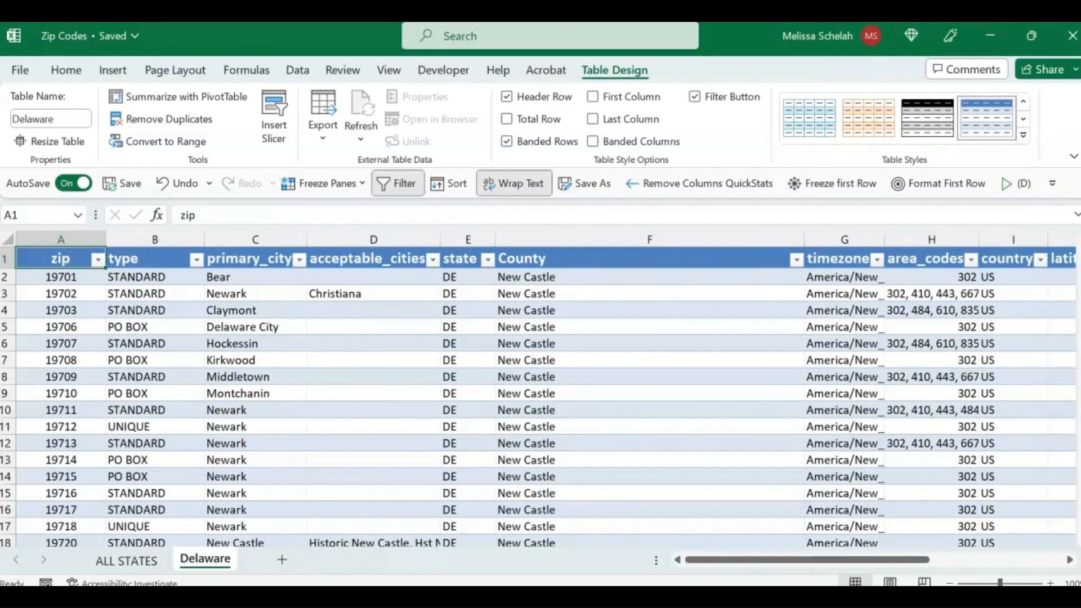
Step: Return to the List of students workbook and start an XLOOKUP formula in G48 with the row's City as lookup value
click(550, 544)
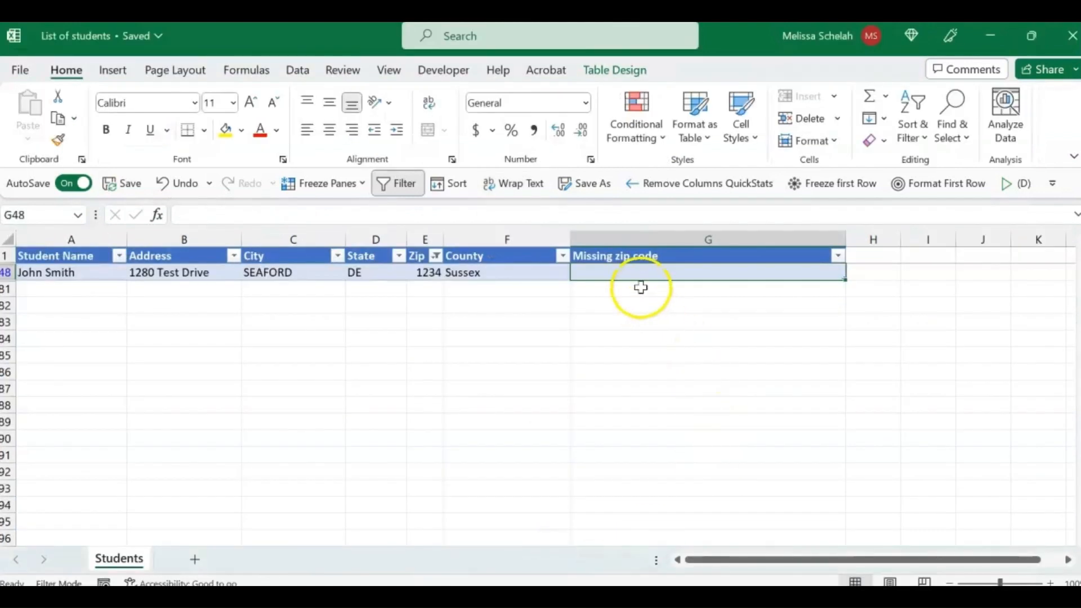
text(=)
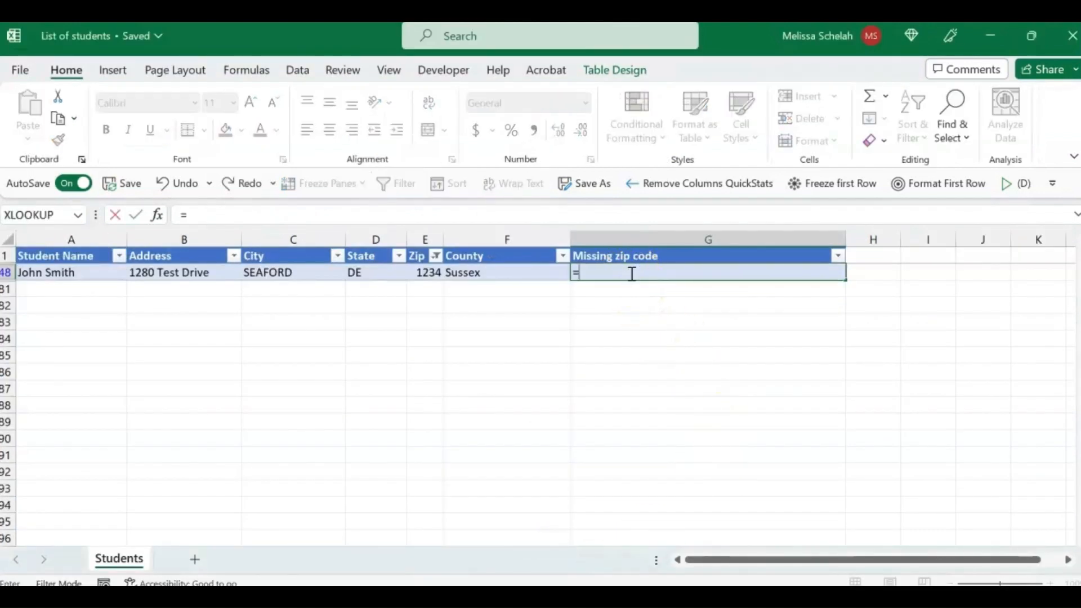
text(xlooku)
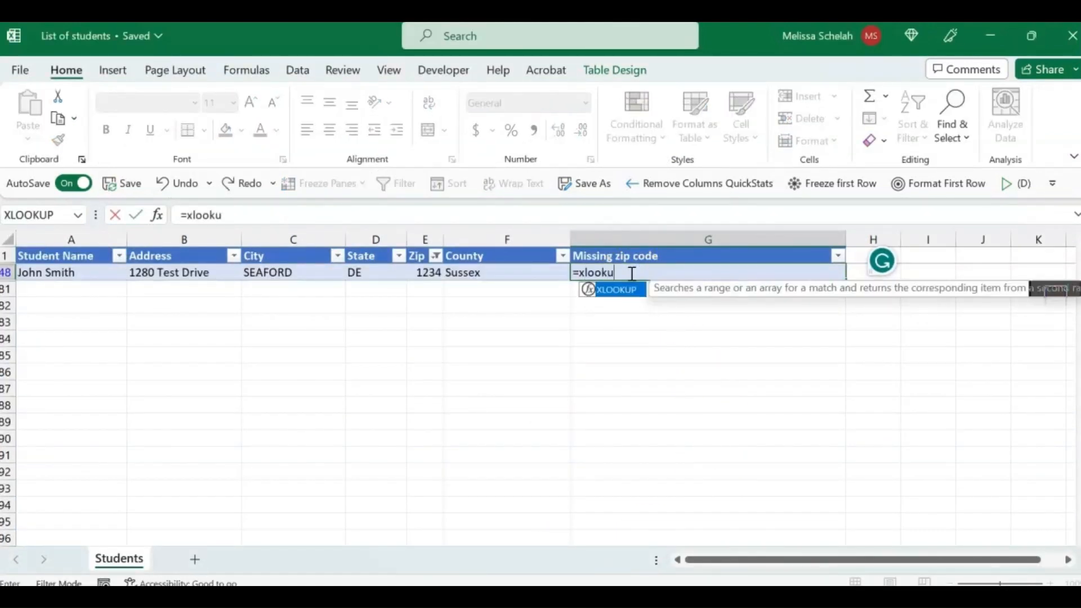
text(p()
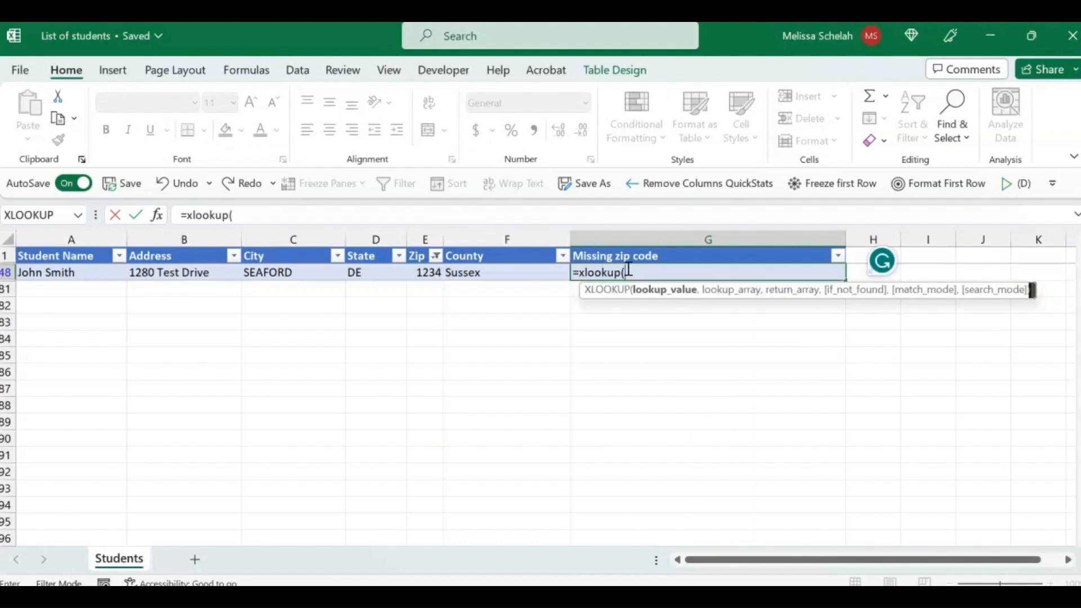
click(289, 273)
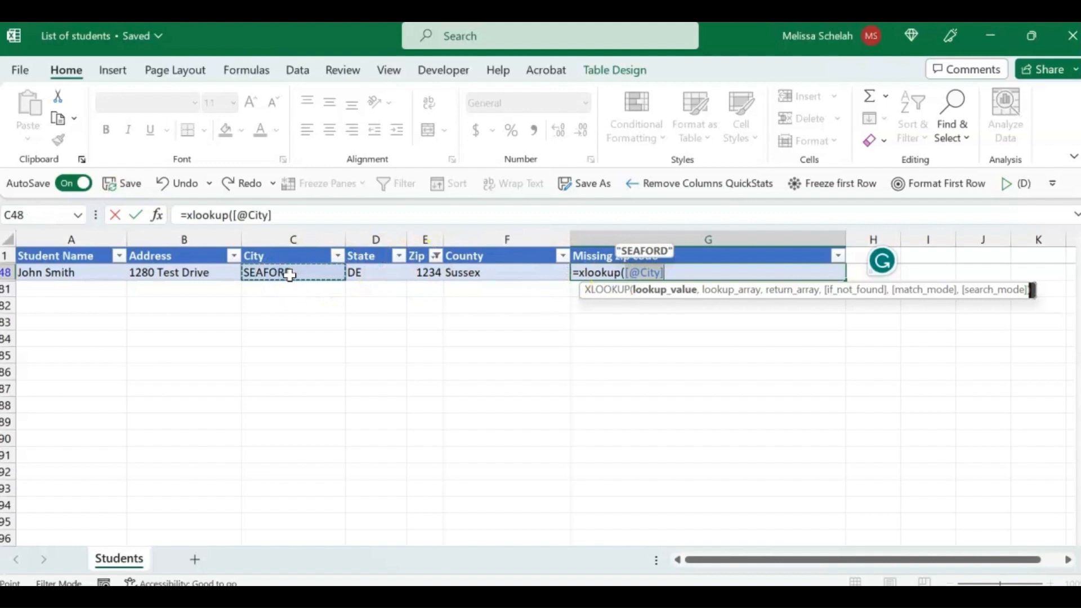
text(,)
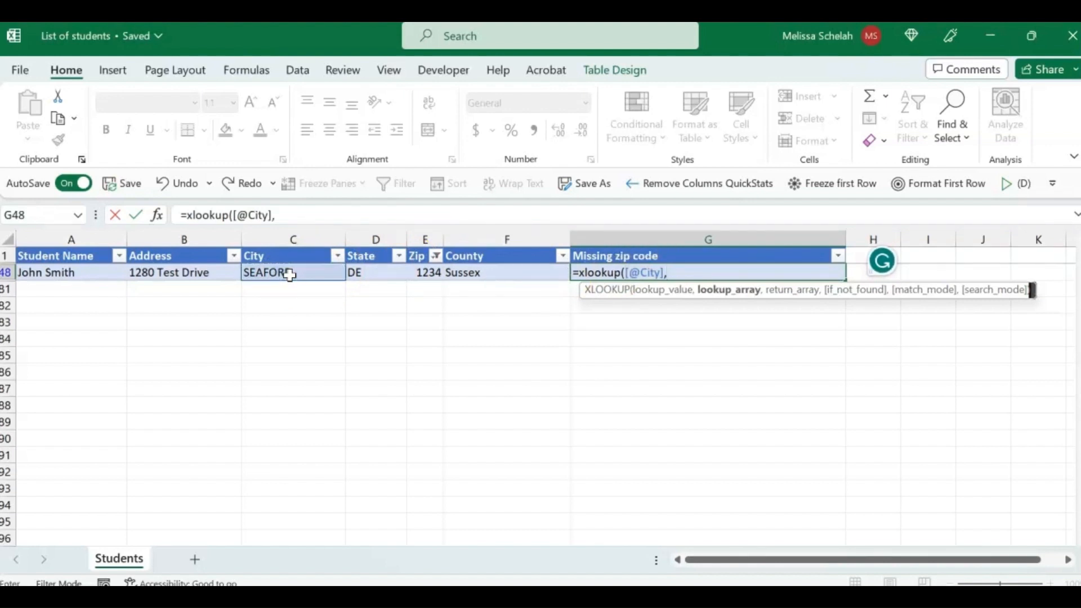
Step: Complete the XLOOKUP using the Zip Codes workbook's Delaware sheet, with primary_city column C as lookup array and zip column A as return array
mouse_move(733, 598)
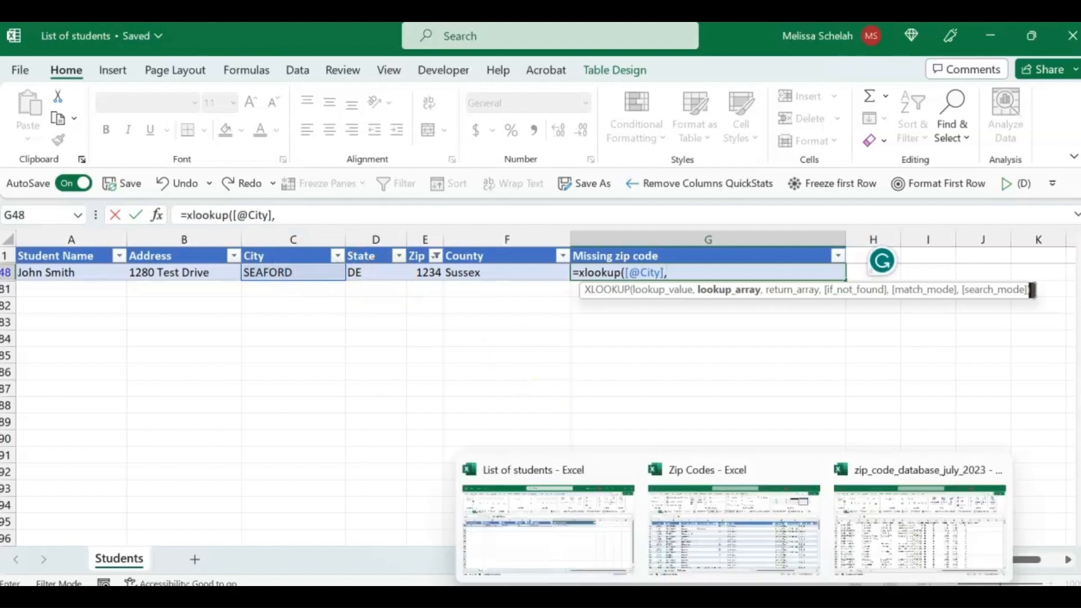
click(733, 557)
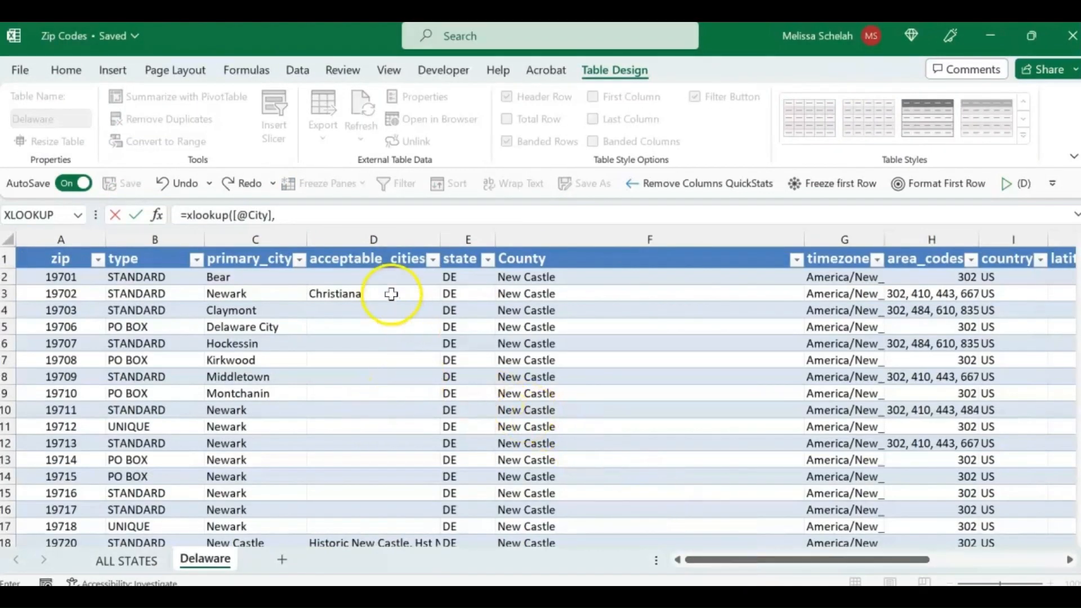
drag(365, 252, 230, 239)
click(231, 239)
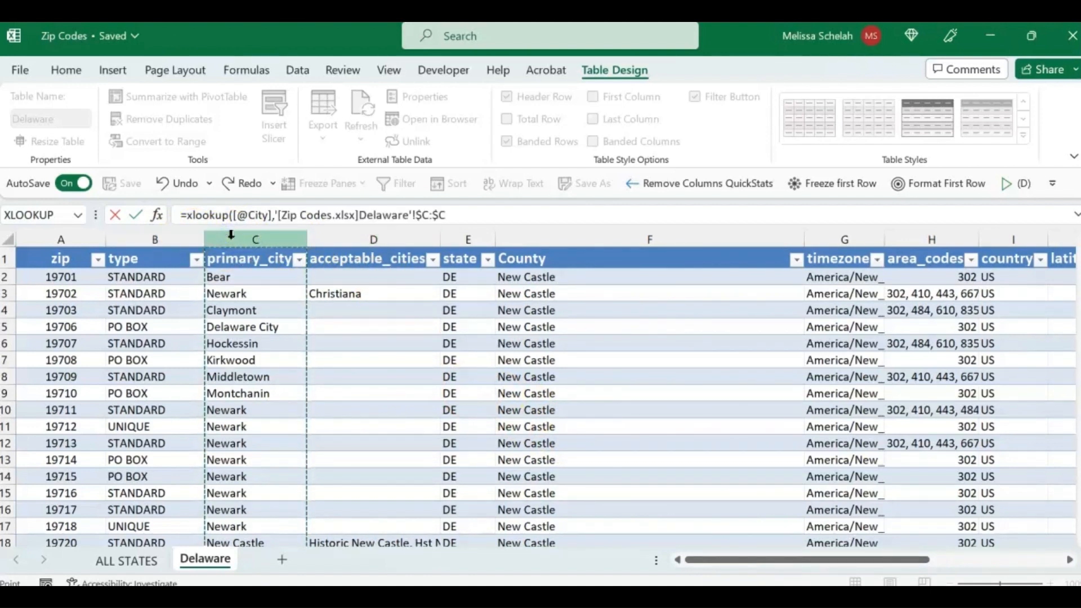
text(,)
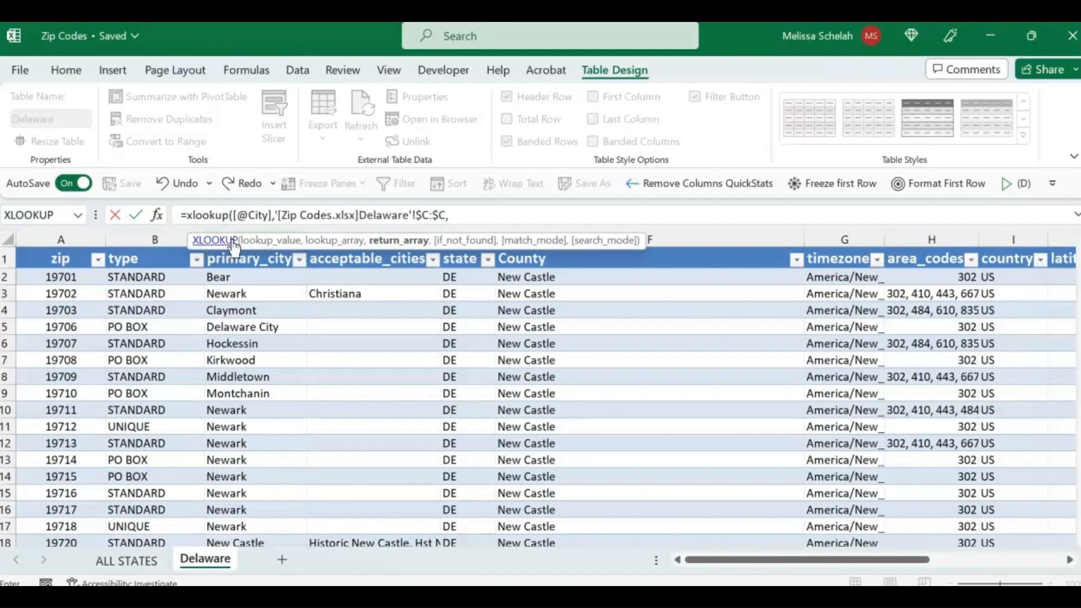
click(81, 235)
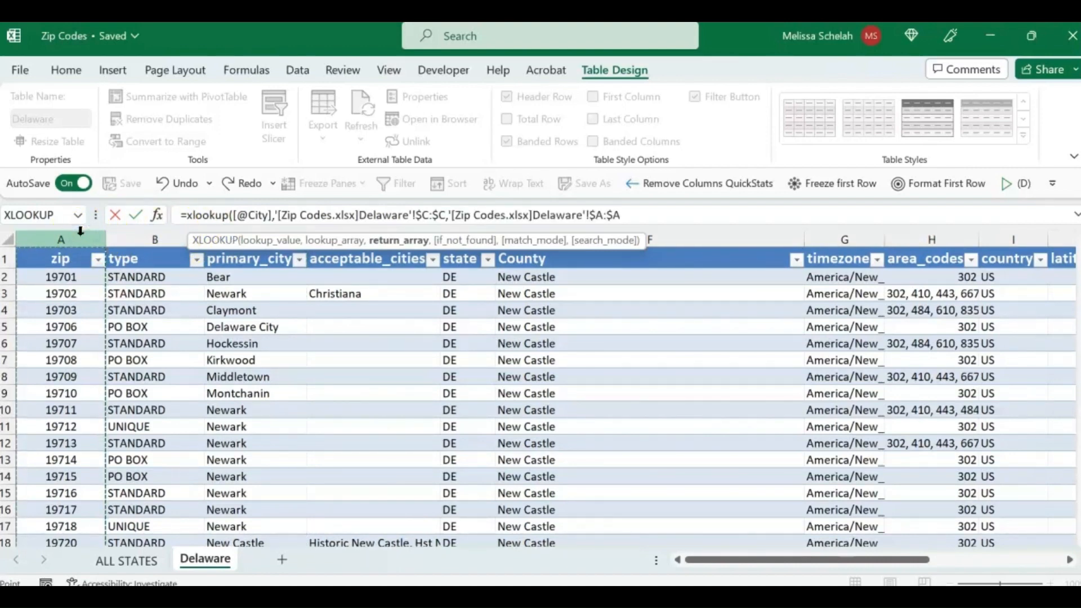
key(Return)
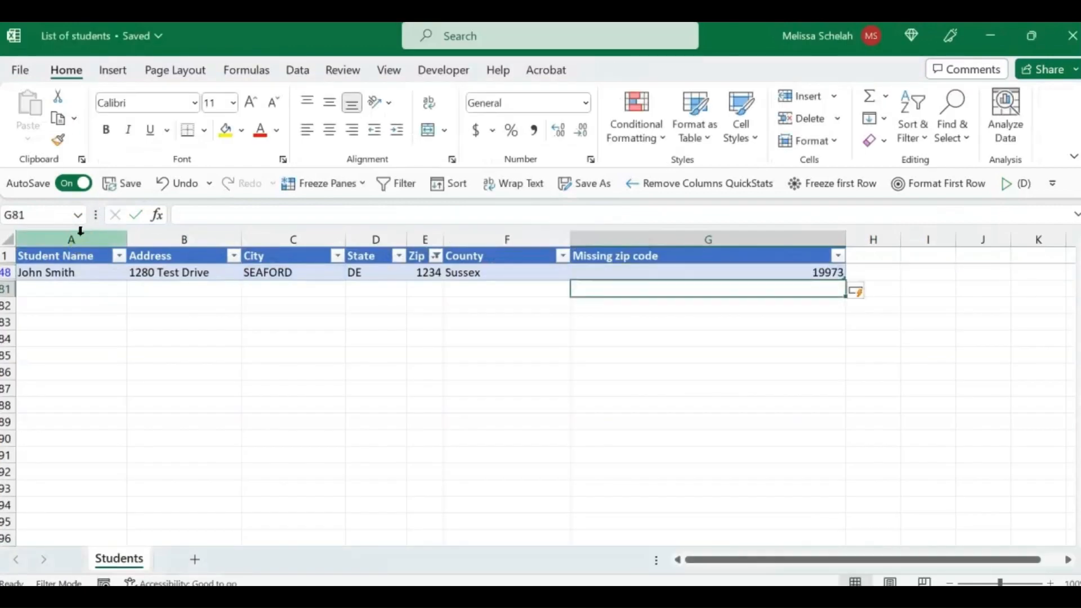
Step: Copy the looked-up zip code from G48 and paste it as a value over the incorrect zip in E48
click(775, 274)
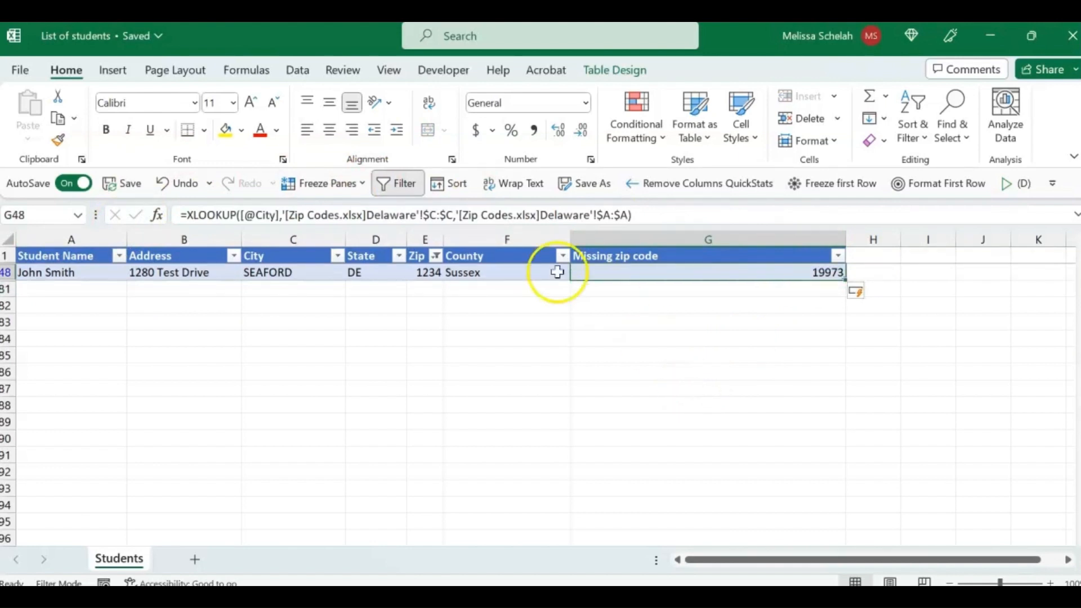
click(649, 275)
key(ctrl+c)
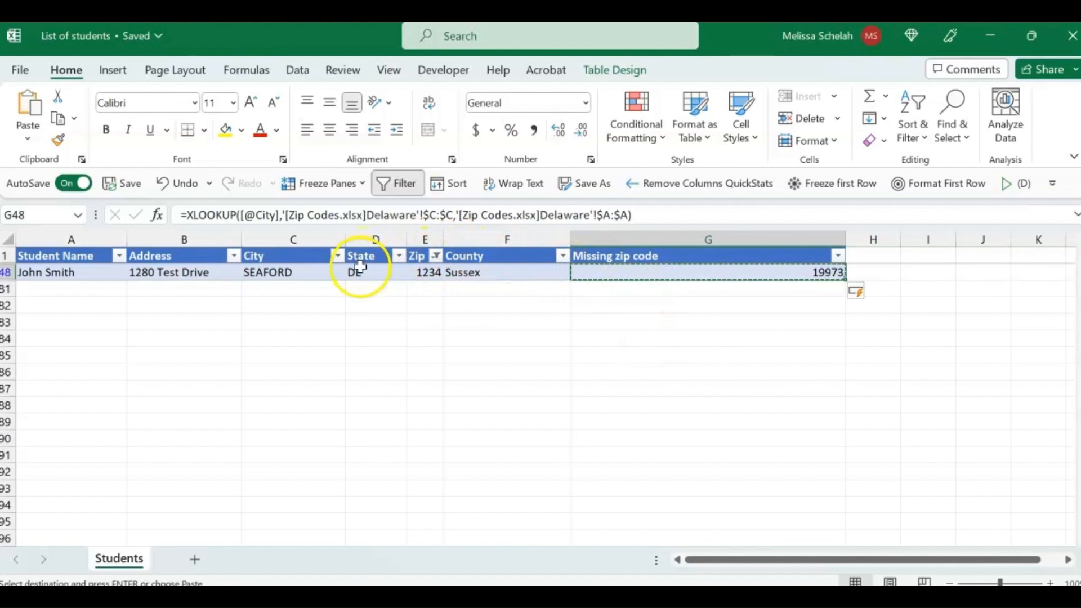
click(433, 275)
right_click(432, 275)
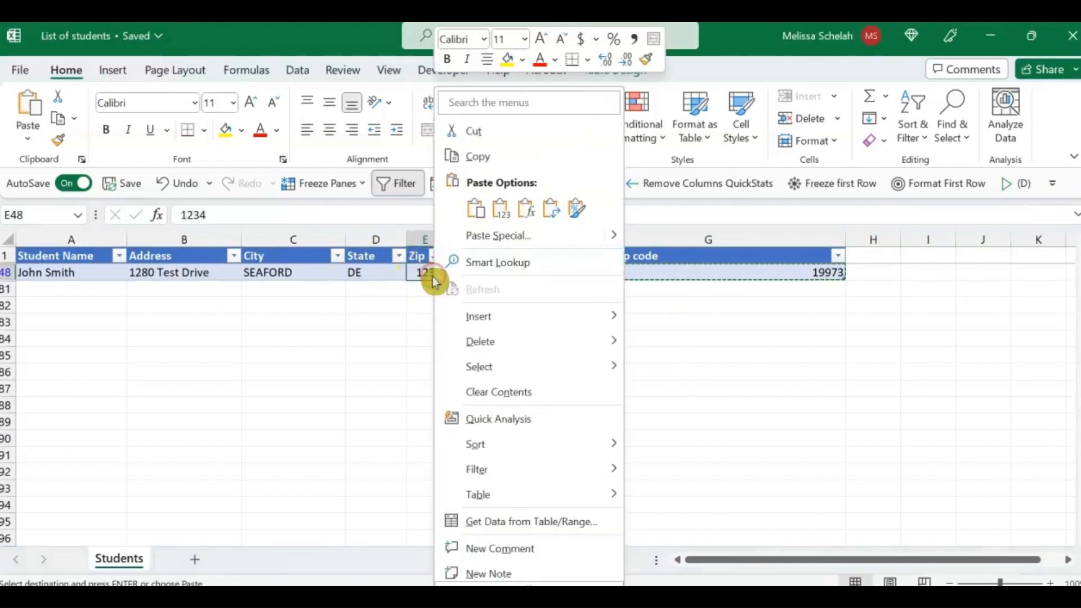
click(499, 213)
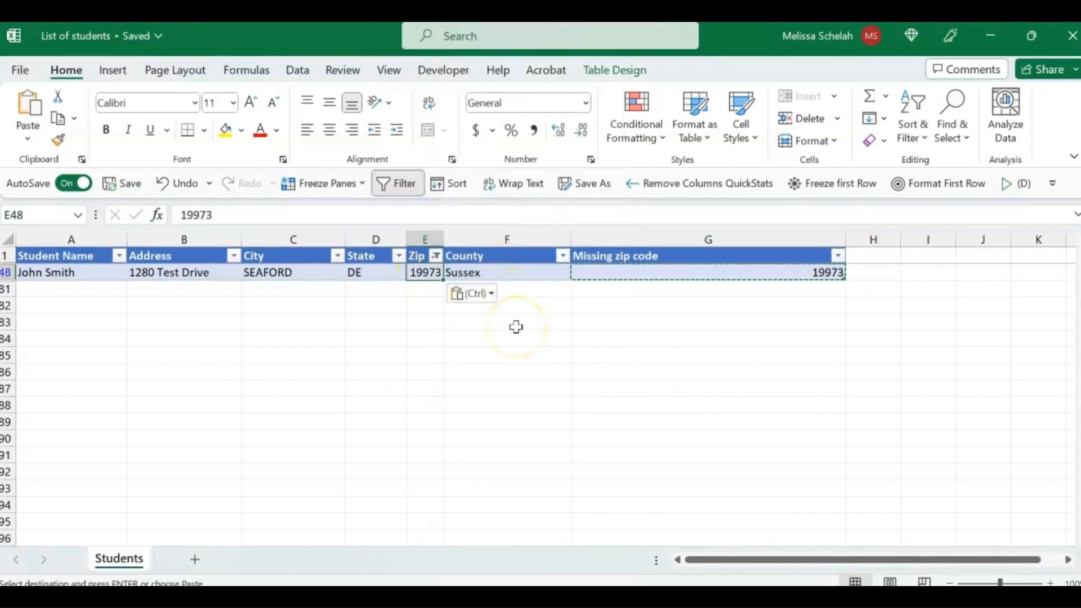
key(Escape)
Step: Clear the filter on the Zip column and narrow the Missing zip code column to fit its heading
click(437, 256)
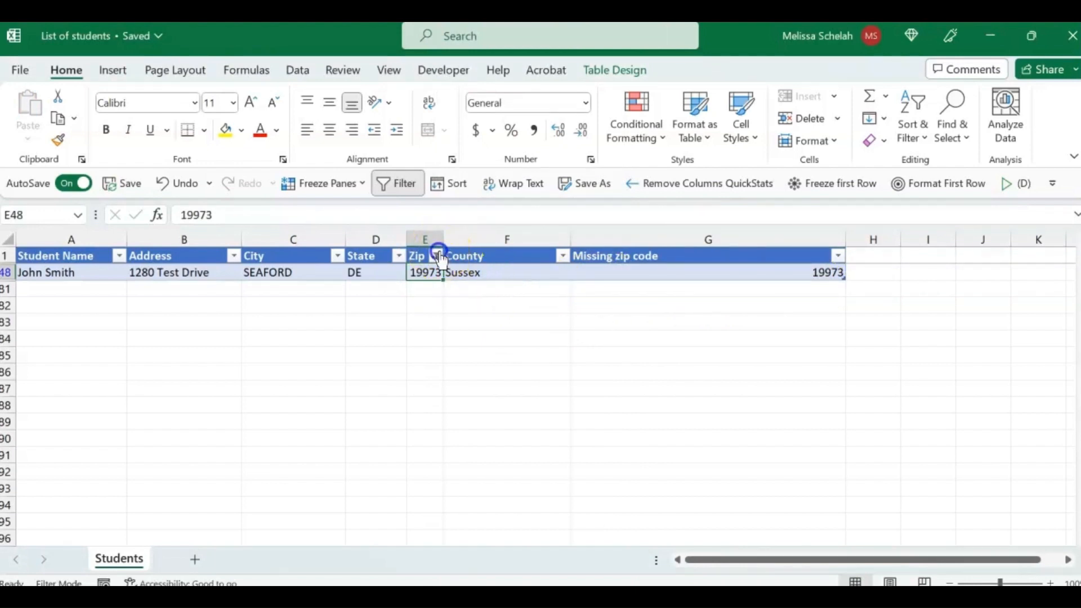
click(362, 311)
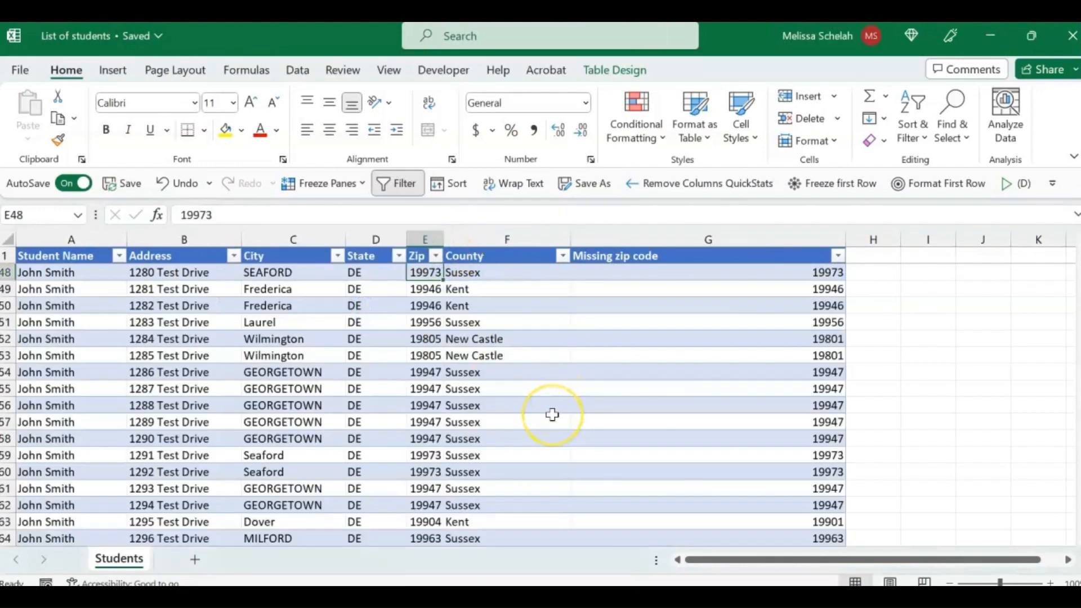
drag(845, 240, 684, 258)
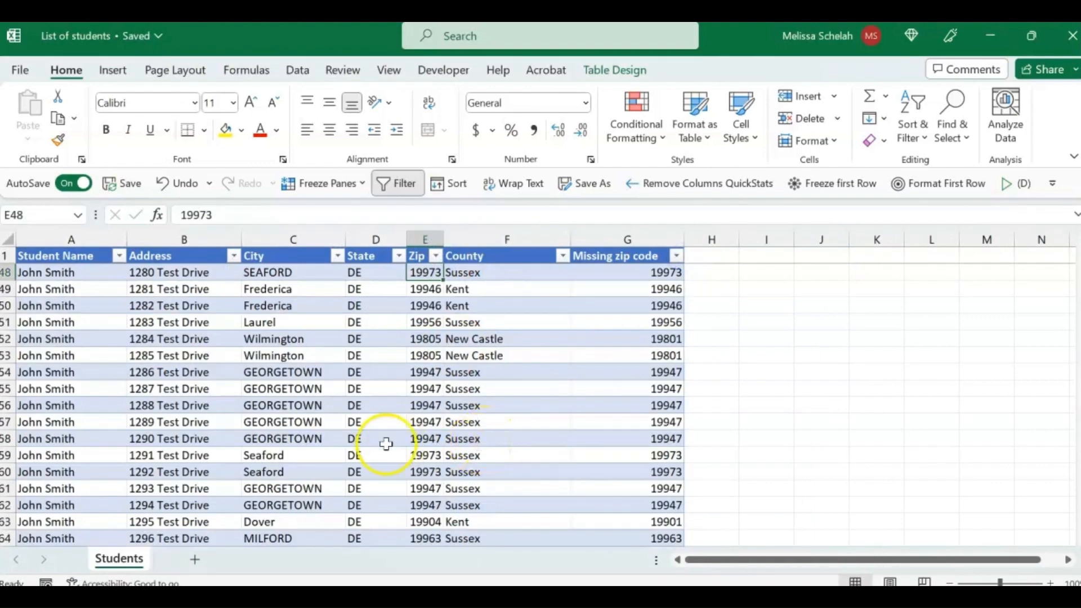